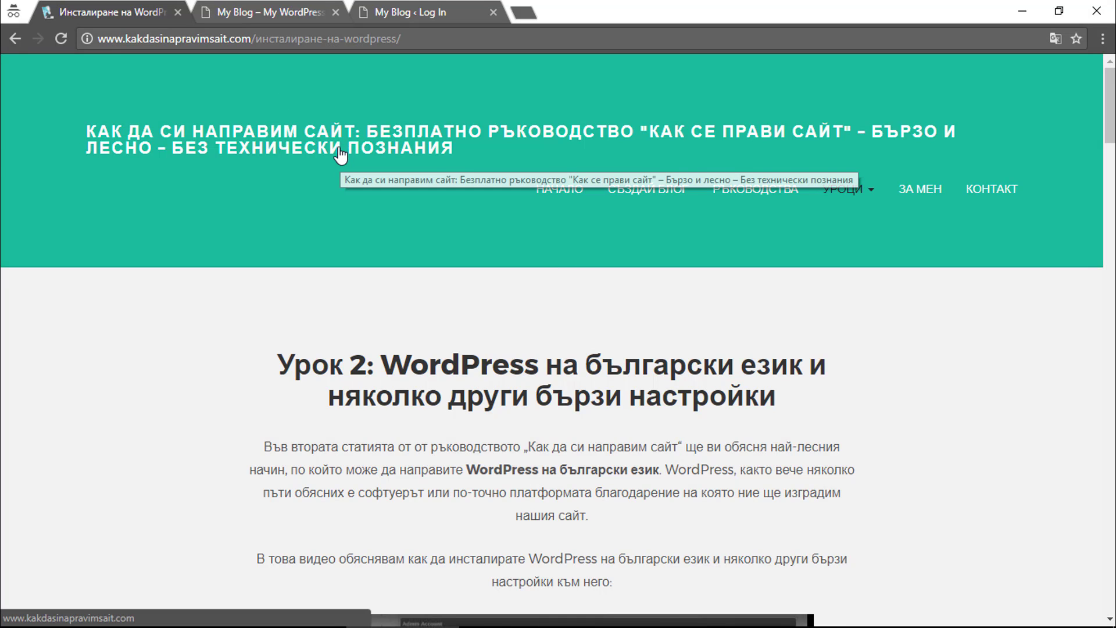
Go to the My Blog site's login page.
left_click(275, 7)
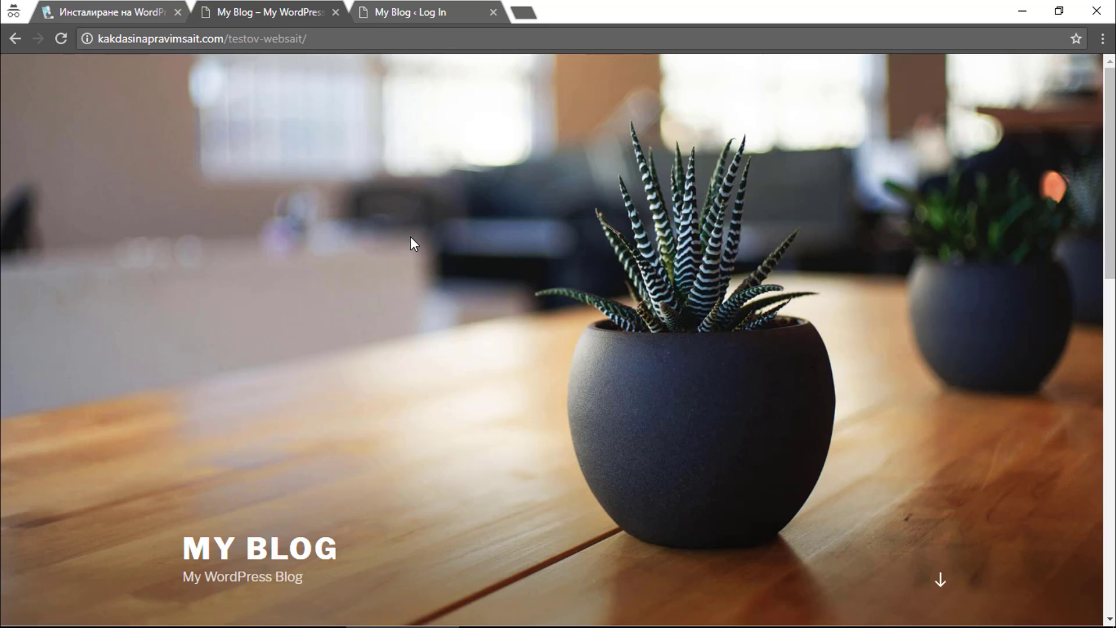
scroll(416, 242, "down", 5)
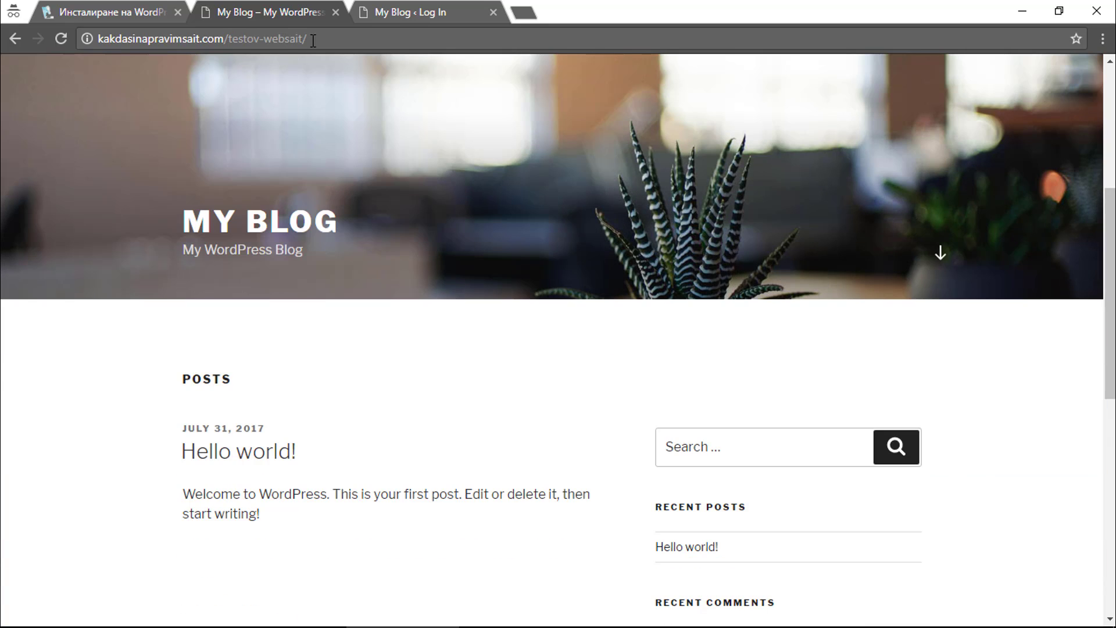
left_click(382, 15)
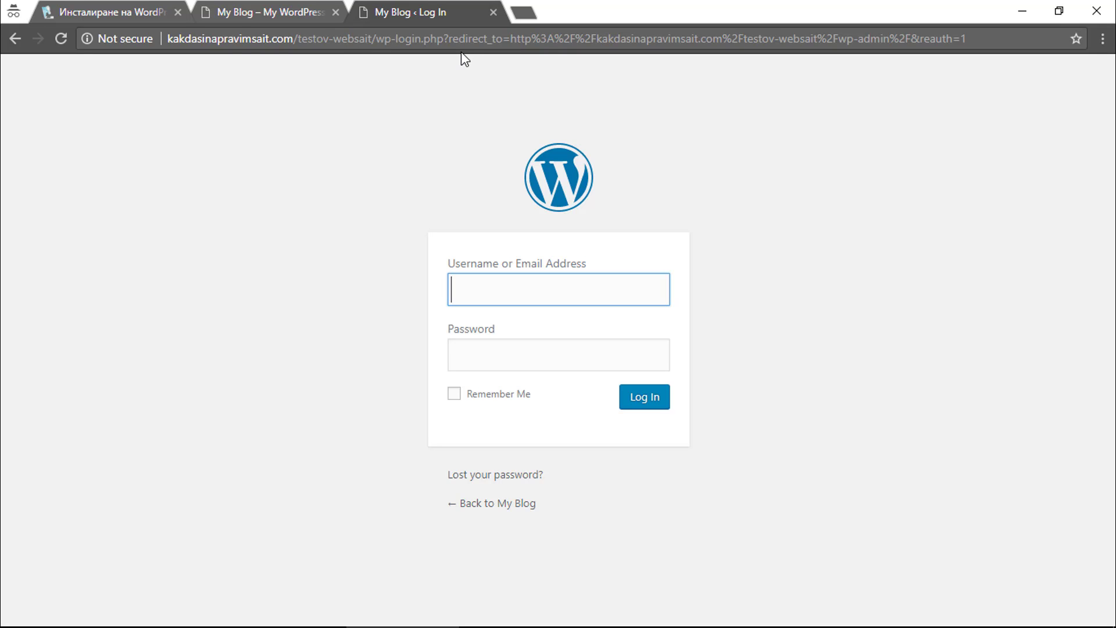
Log in with the admin account's username and password.
type("admin")
key("Tab")
type("••••")
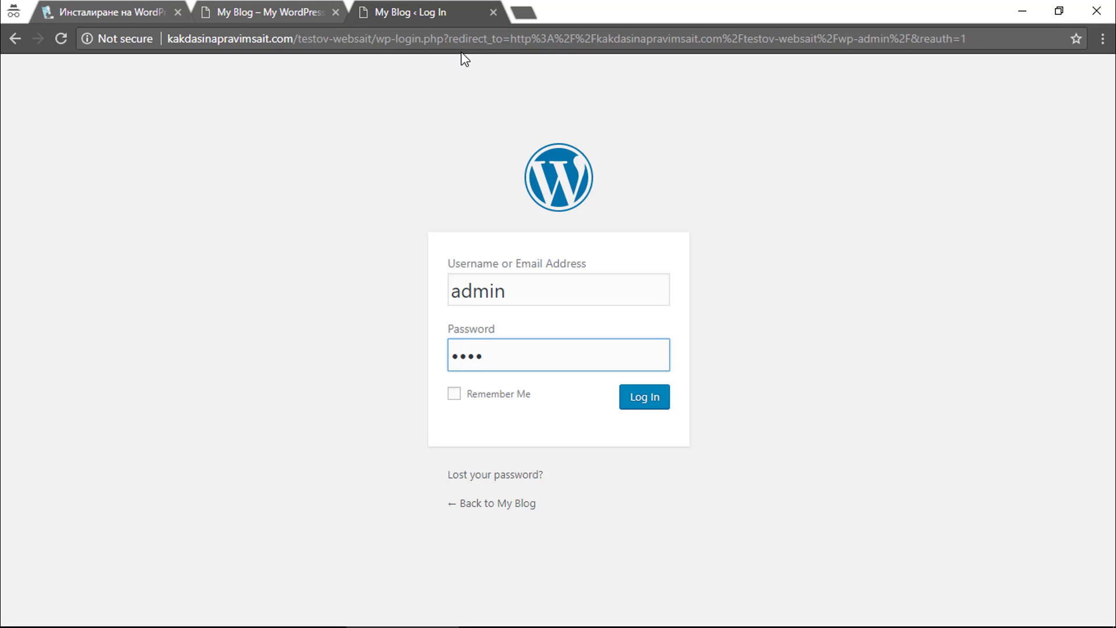
key("Return")
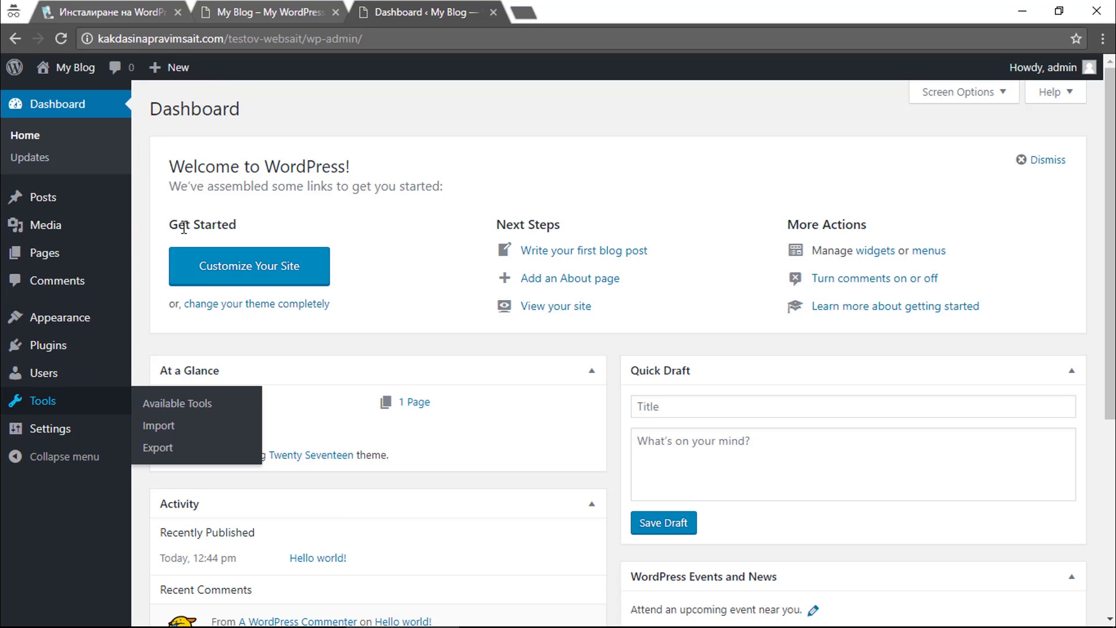
In General Settings, set the Site Language to Български and save the changes.
mouse_move(104, 445)
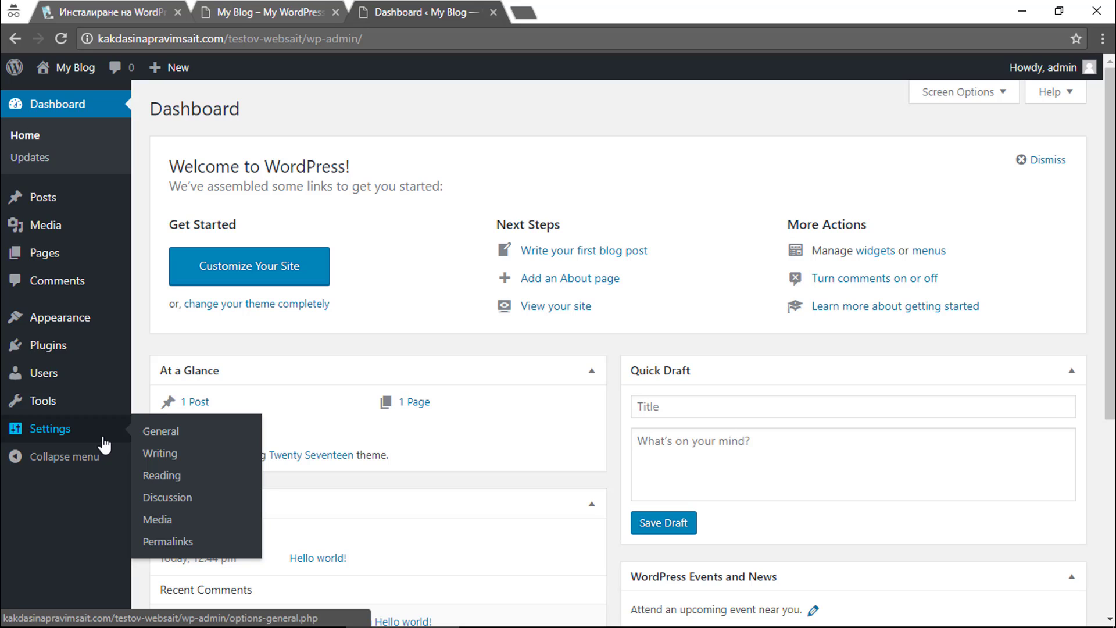
left_click(163, 433)
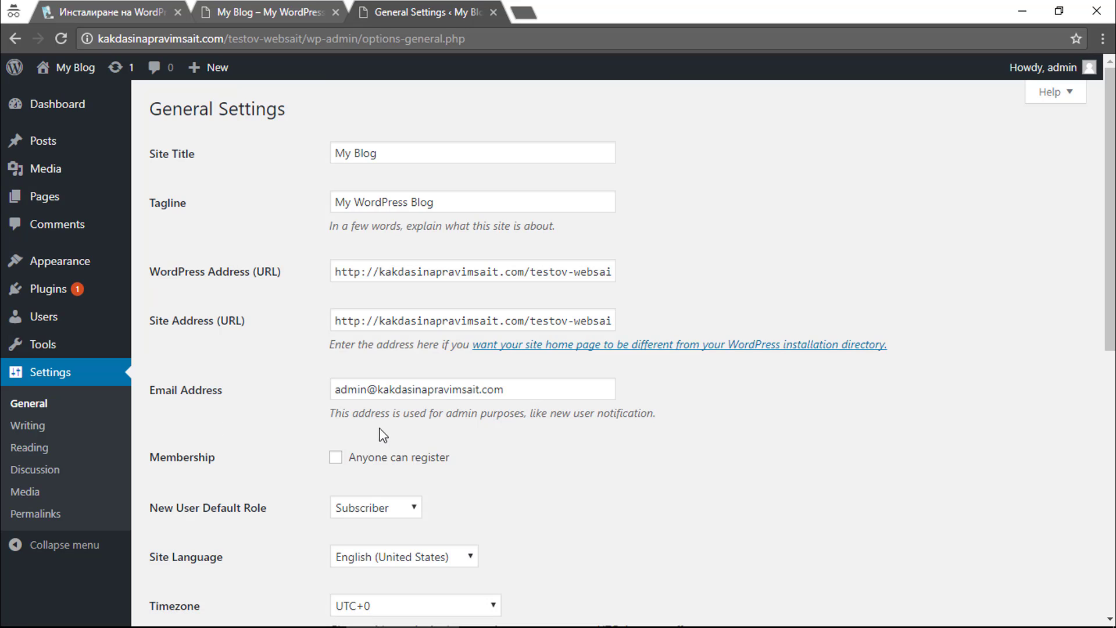
scroll(381, 418, "down", 4)
scroll(380, 419, "down", 6)
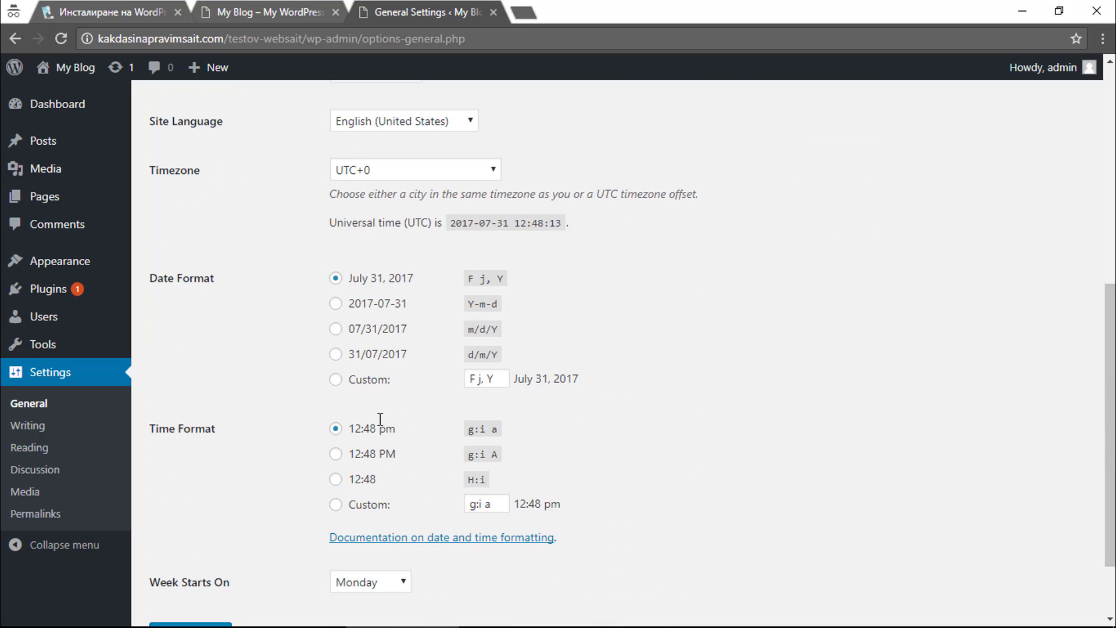
scroll(378, 418, "up", 4)
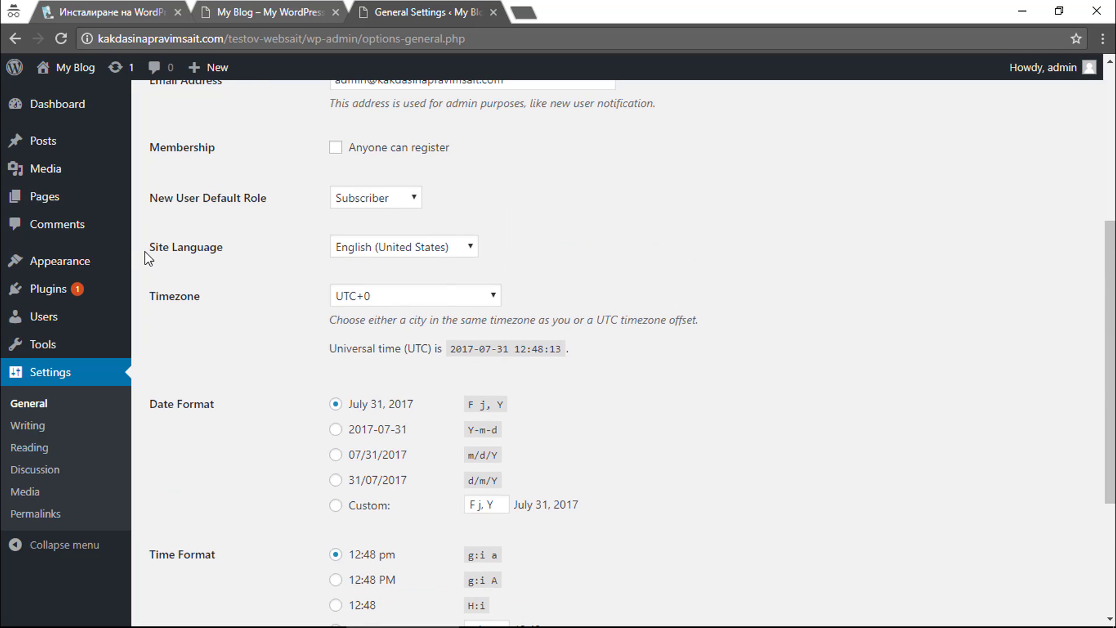
left_click_drag(145, 253, 252, 255)
left_click(252, 254)
left_click(354, 253)
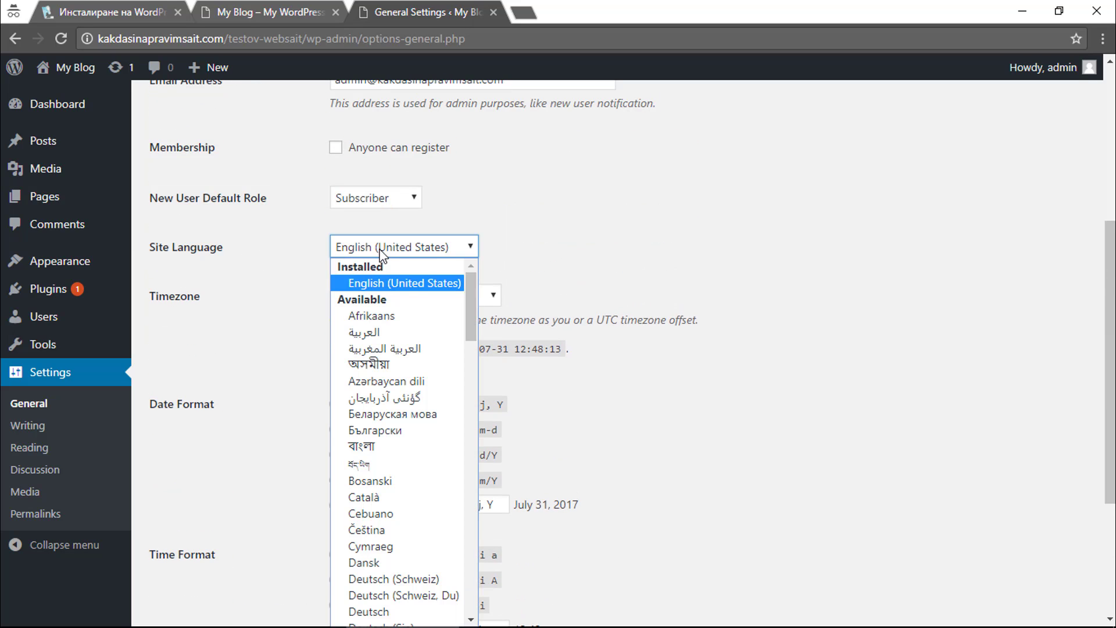
left_click(415, 432)
scroll(413, 436, "down", 4)
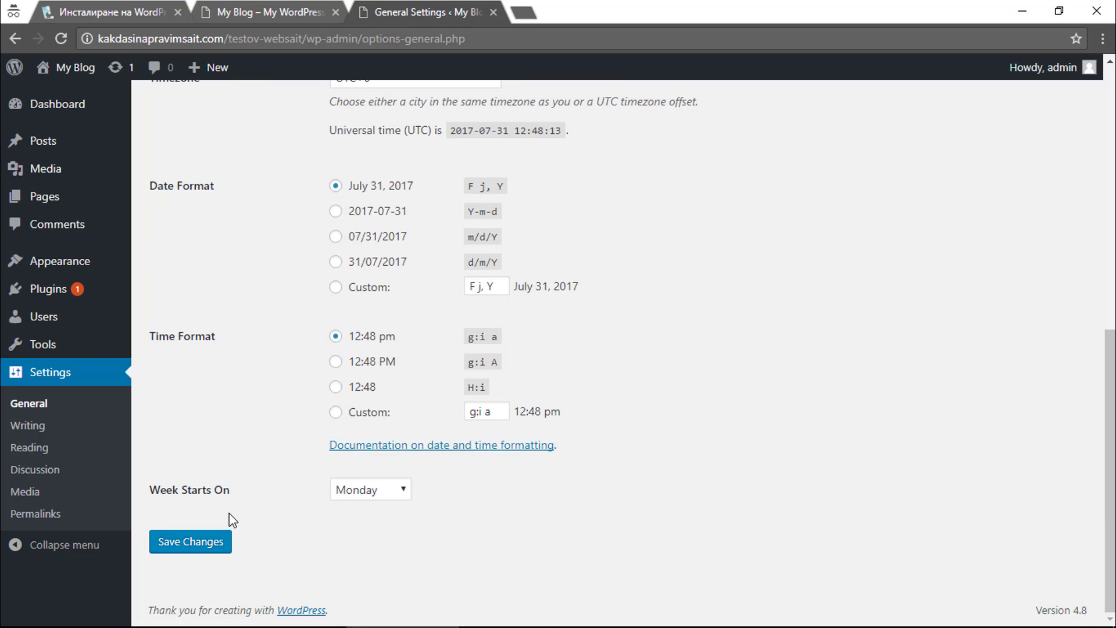
left_click(224, 542)
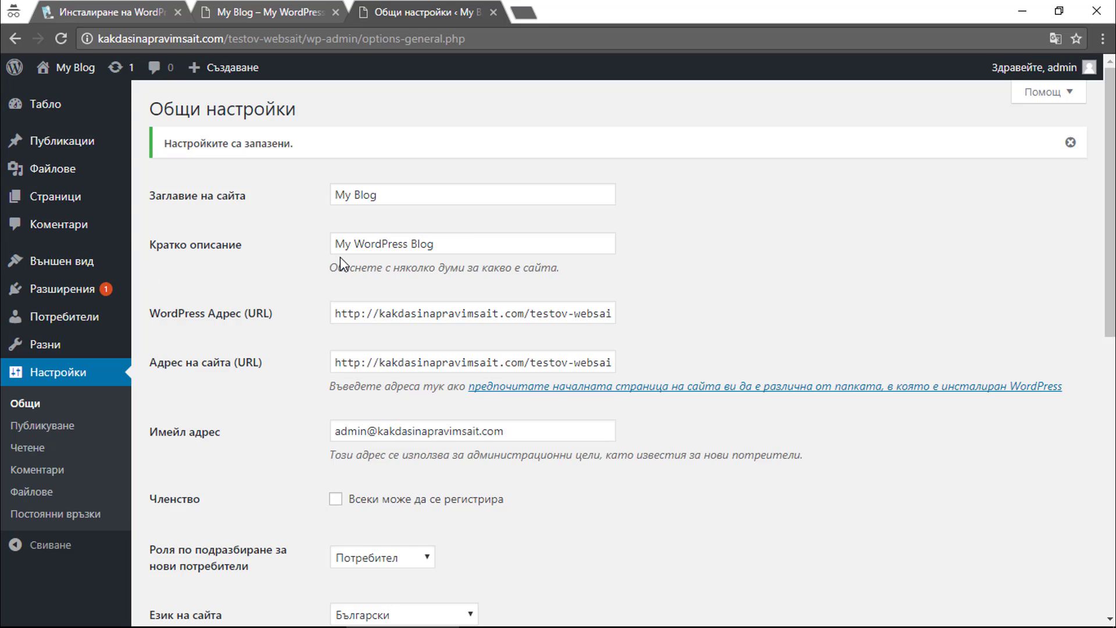
Go to Plugins > Add New.
mouse_move(111, 265)
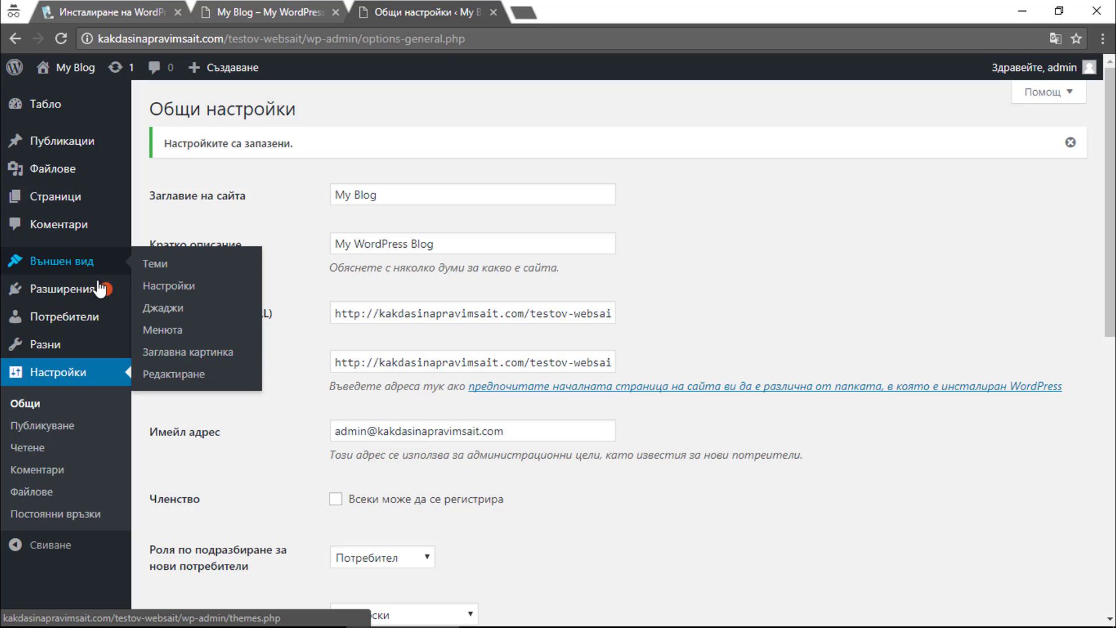
mouse_move(100, 289)
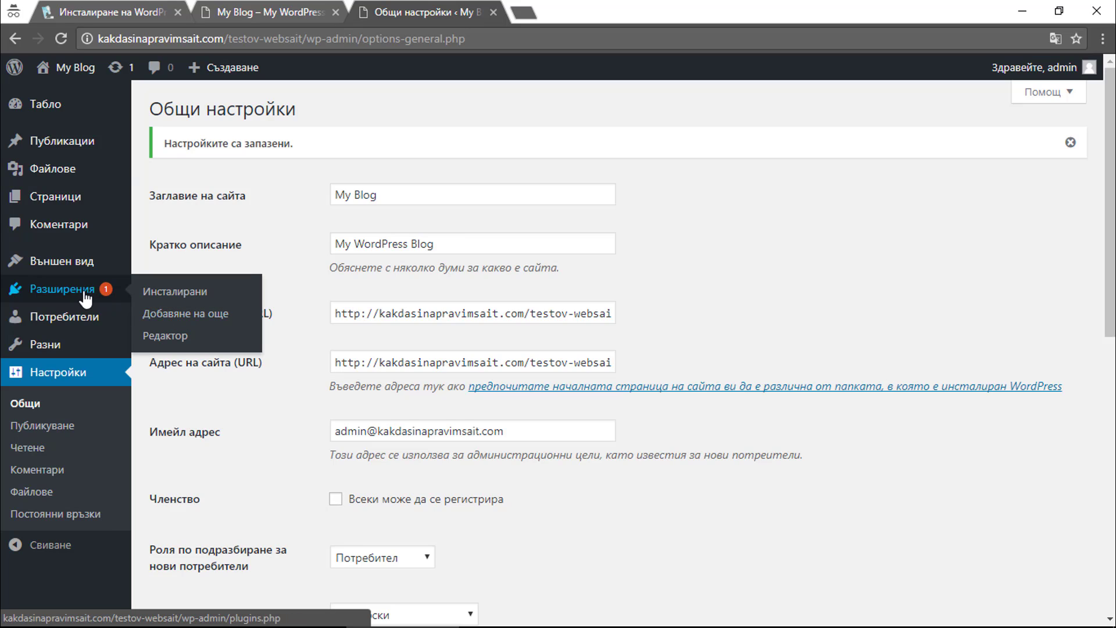
left_click(183, 317)
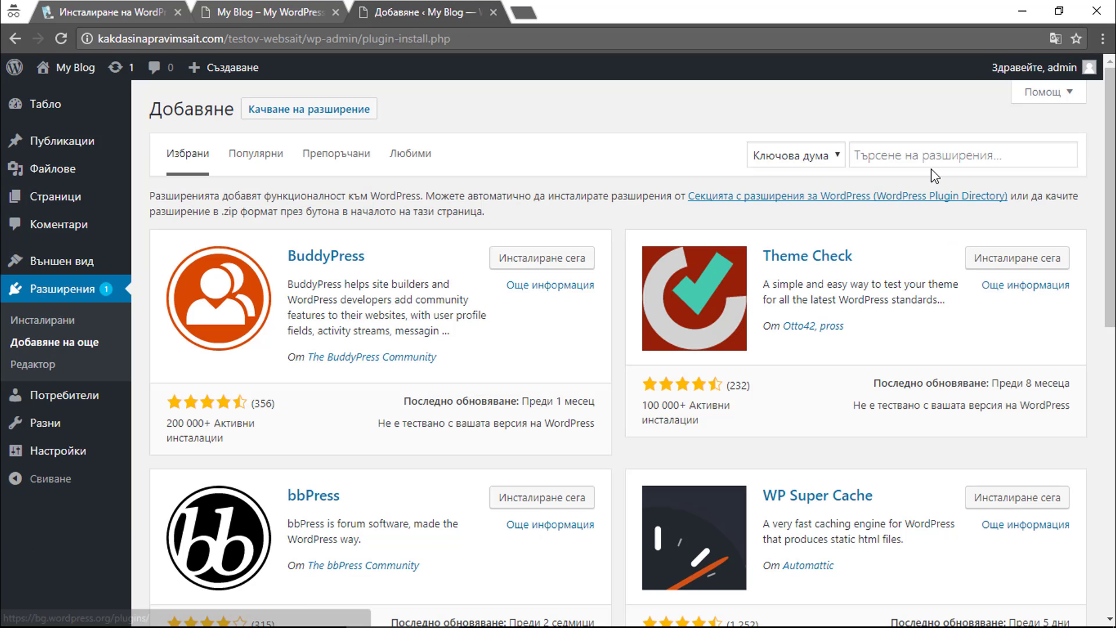
Search the plugin directory for 'SEO', then install and activate Yoast SEO.
left_click(930, 156)
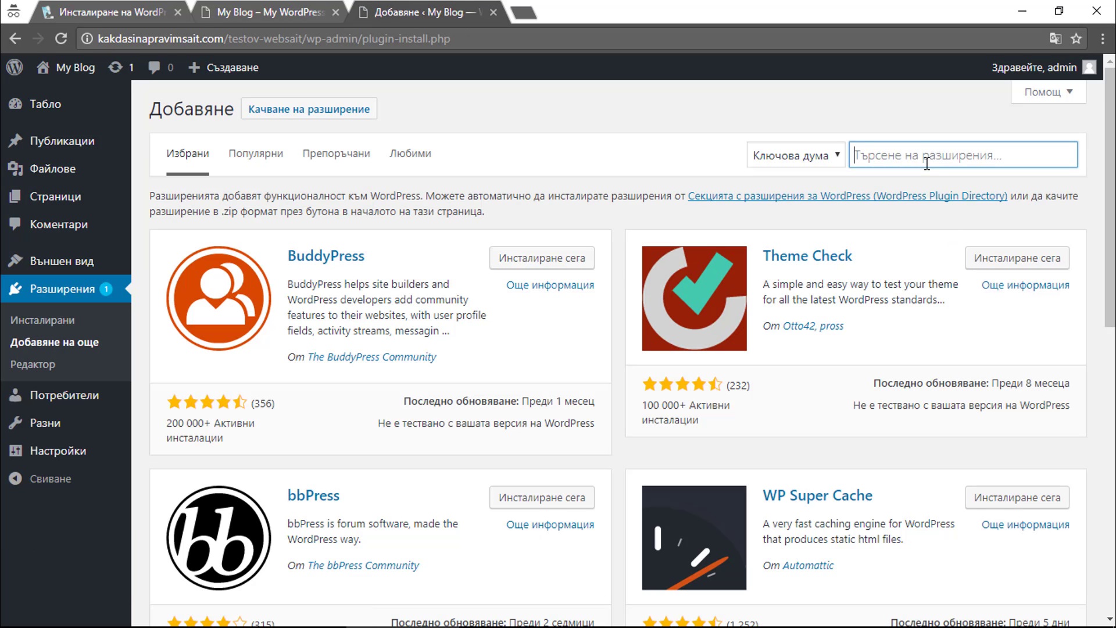
type("C")
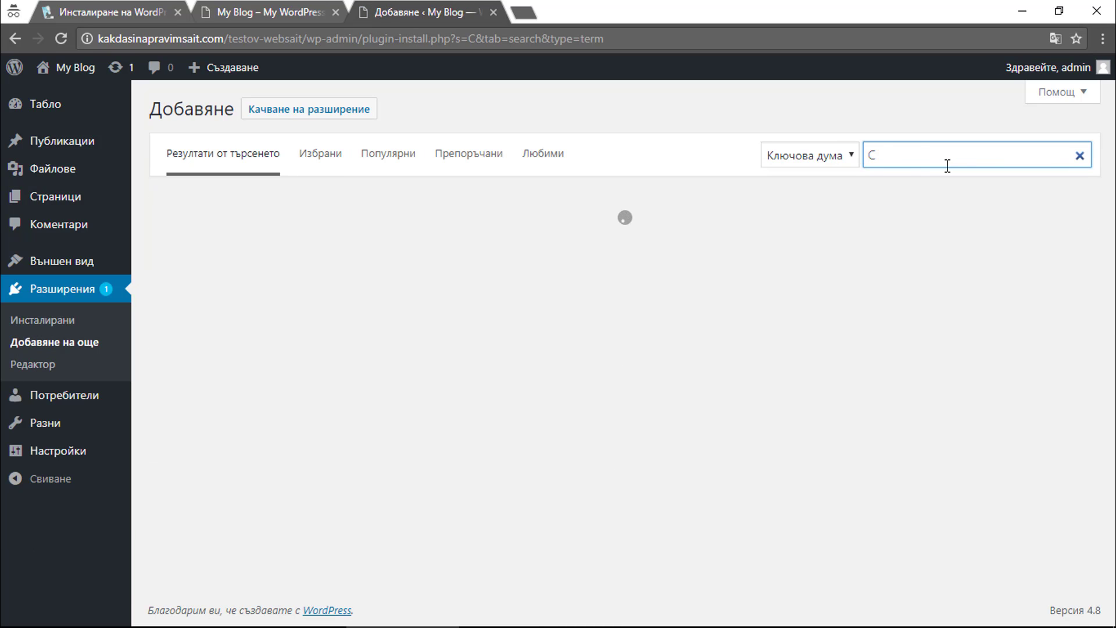
key("BackSpace")
type("SEO")
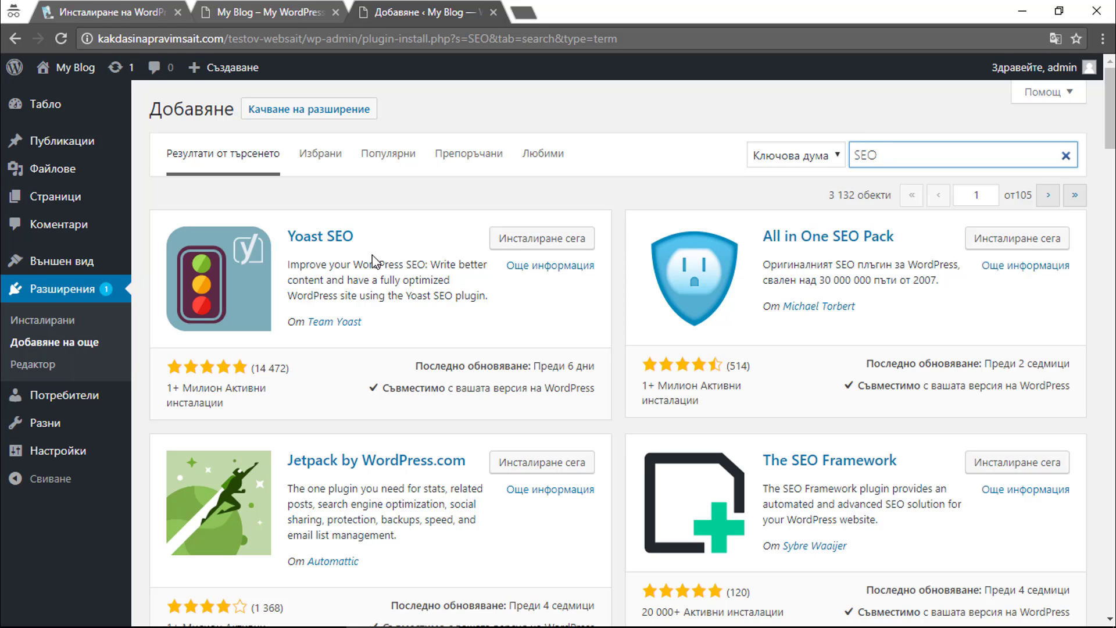
left_click(542, 247)
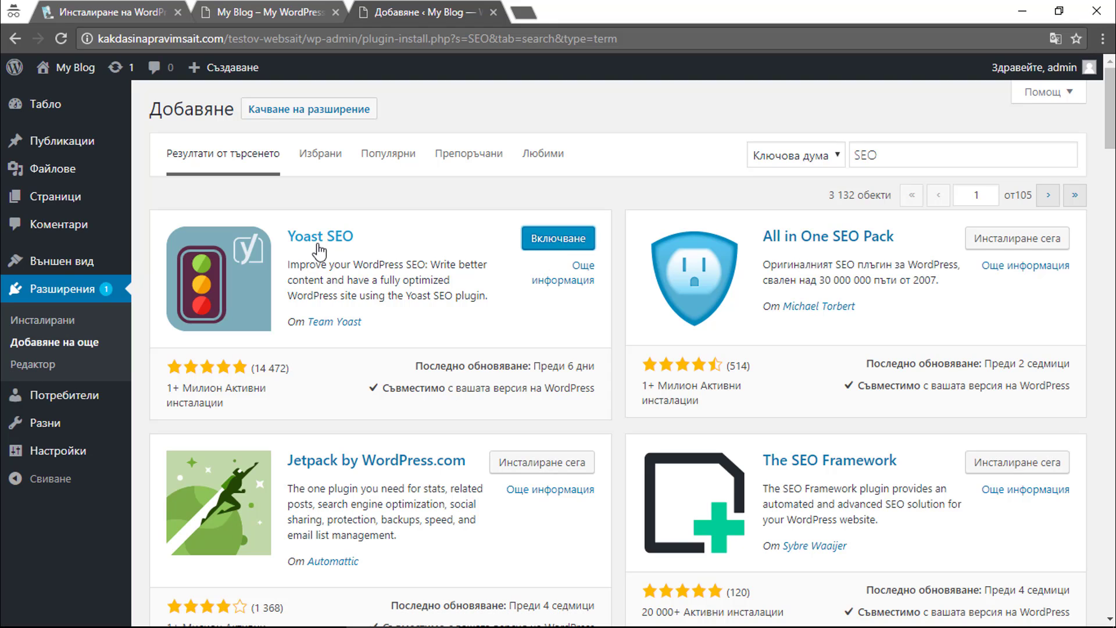
left_click(552, 252)
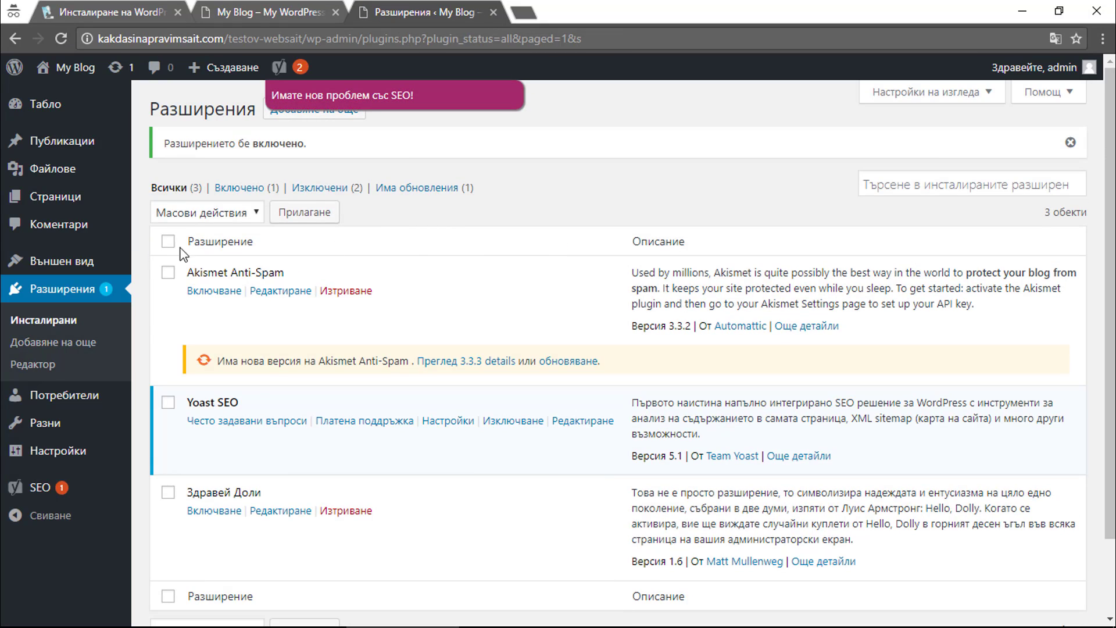
Open Sample Page for editing from Pages > All Pages.
mouse_move(96, 209)
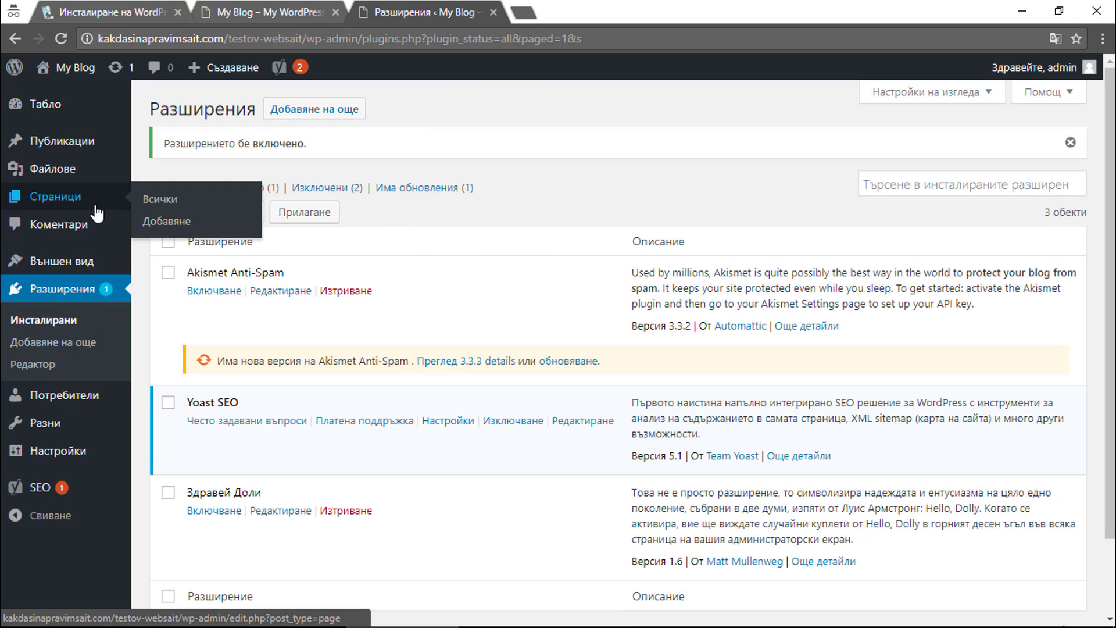
left_click(93, 207)
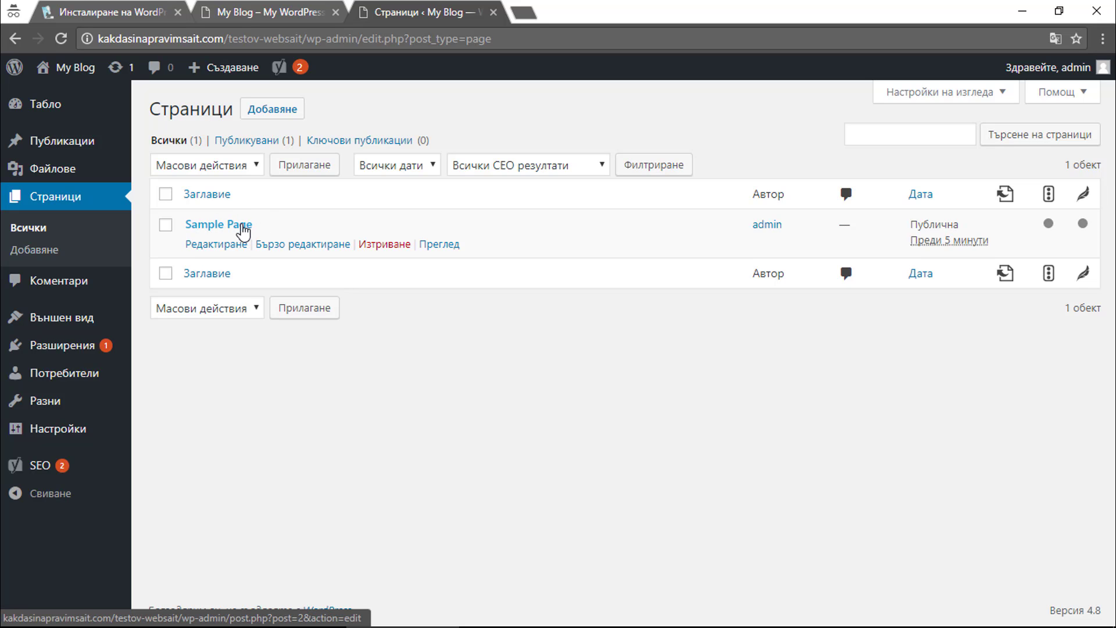
left_click(243, 232)
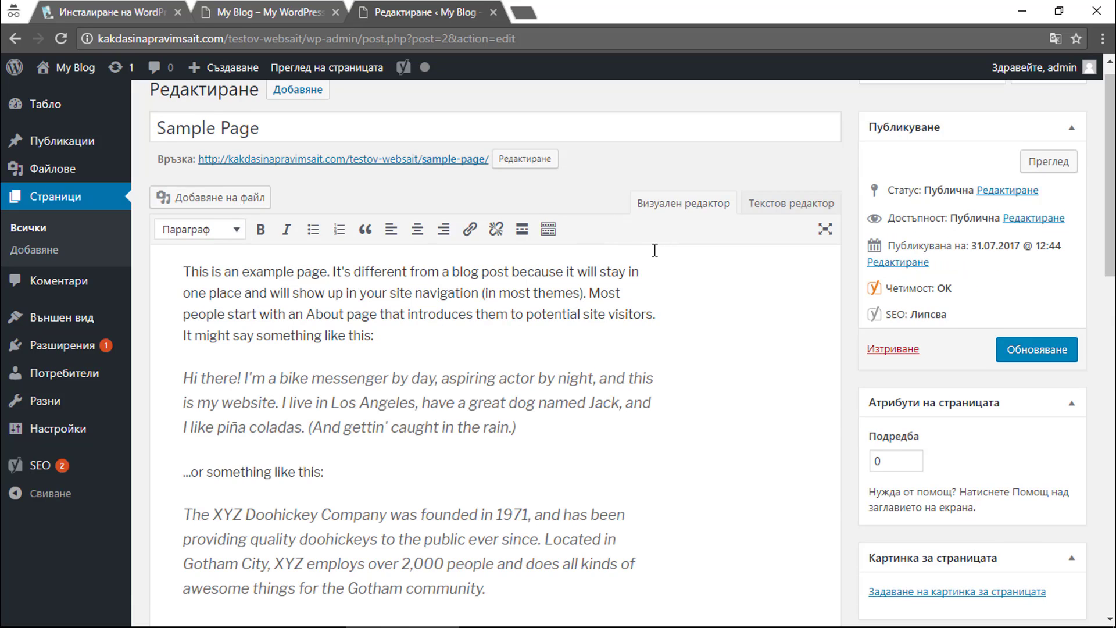
scroll(654, 250, "down", 10)
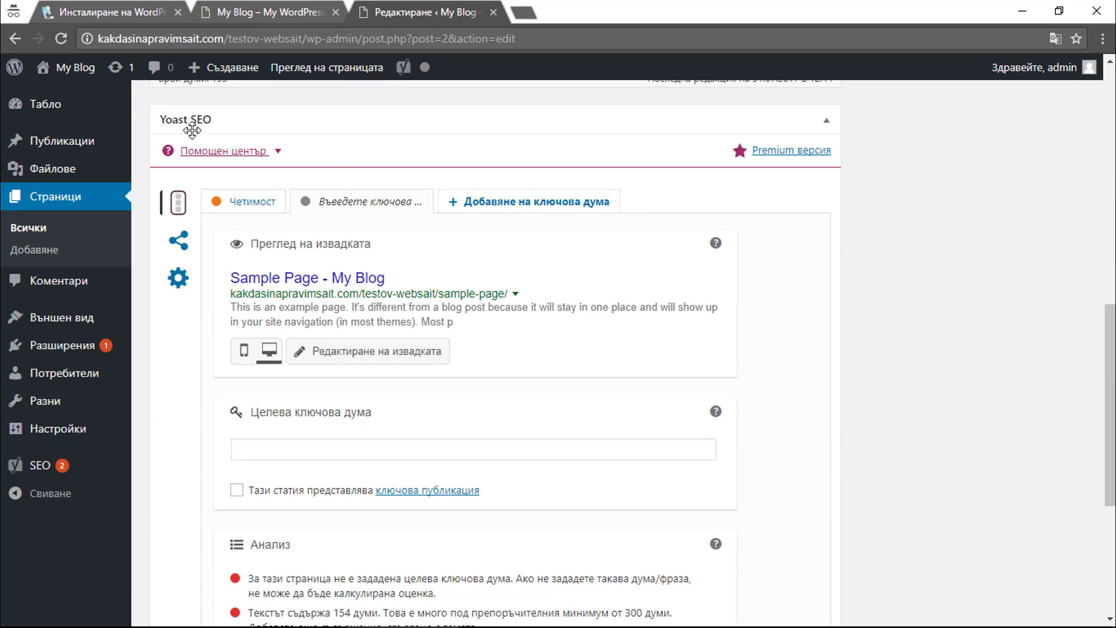
Open the Yoast SEO snippet editor for the page's title, slug and description.
triple_click(148, 116)
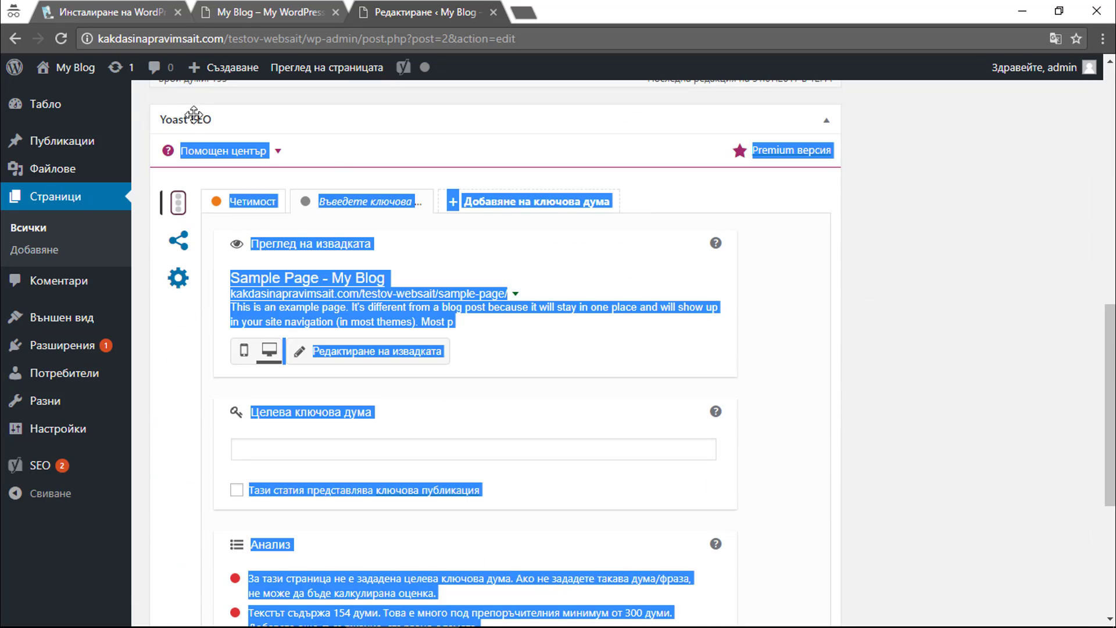
left_click(149, 119)
triple_click(149, 117)
left_click(152, 113)
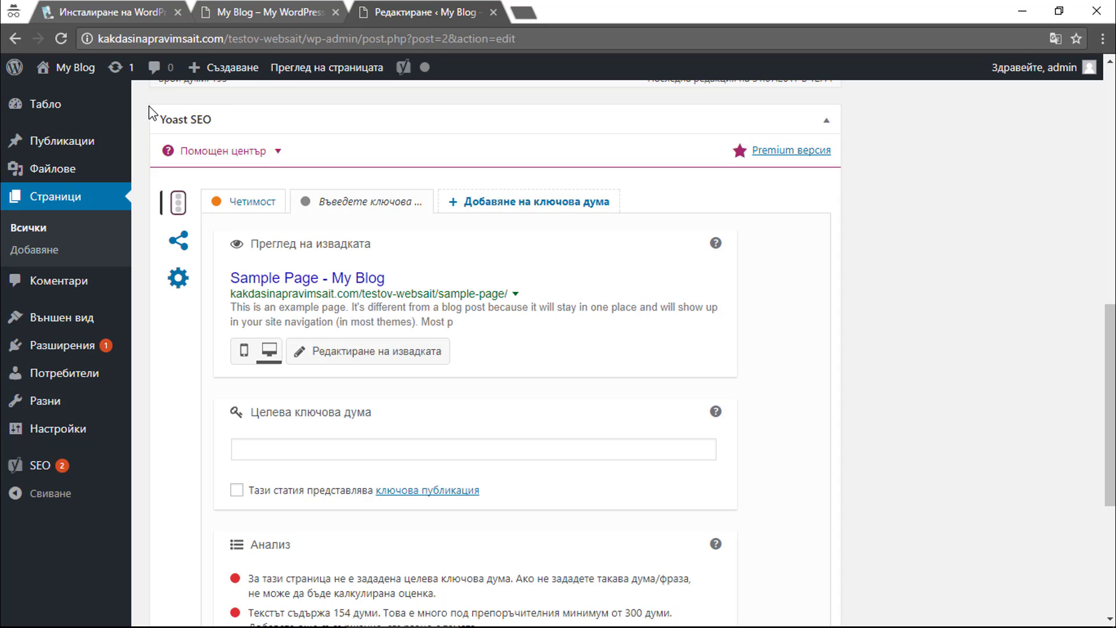
left_click(317, 281)
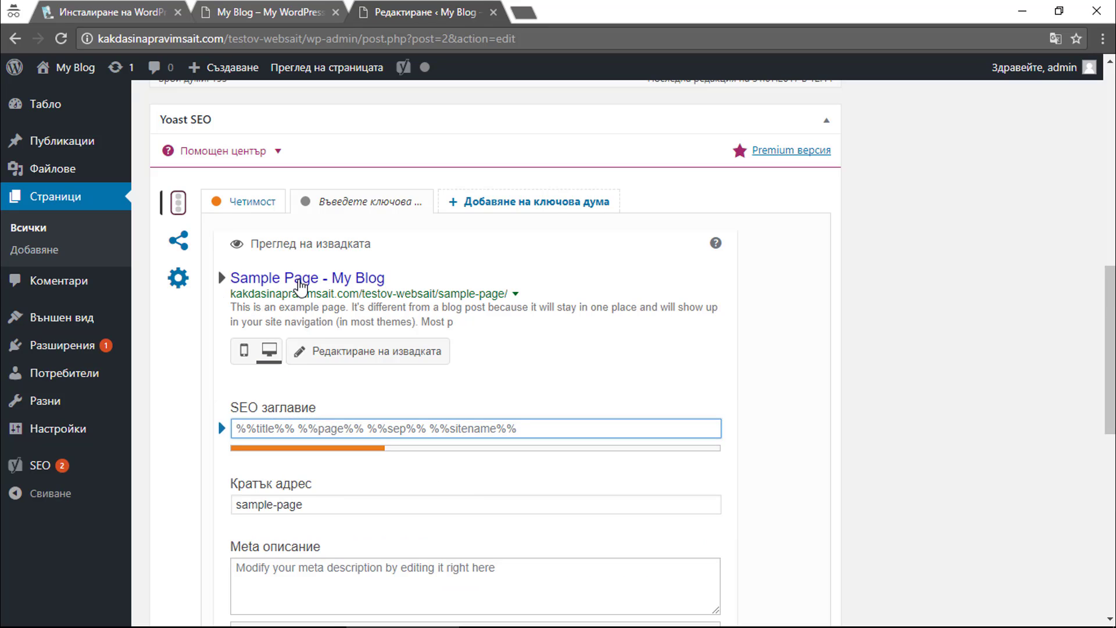
Set the SEO title to 'Тестово заглавие' and change the slug to sample-page123.
type("Тестово заг")
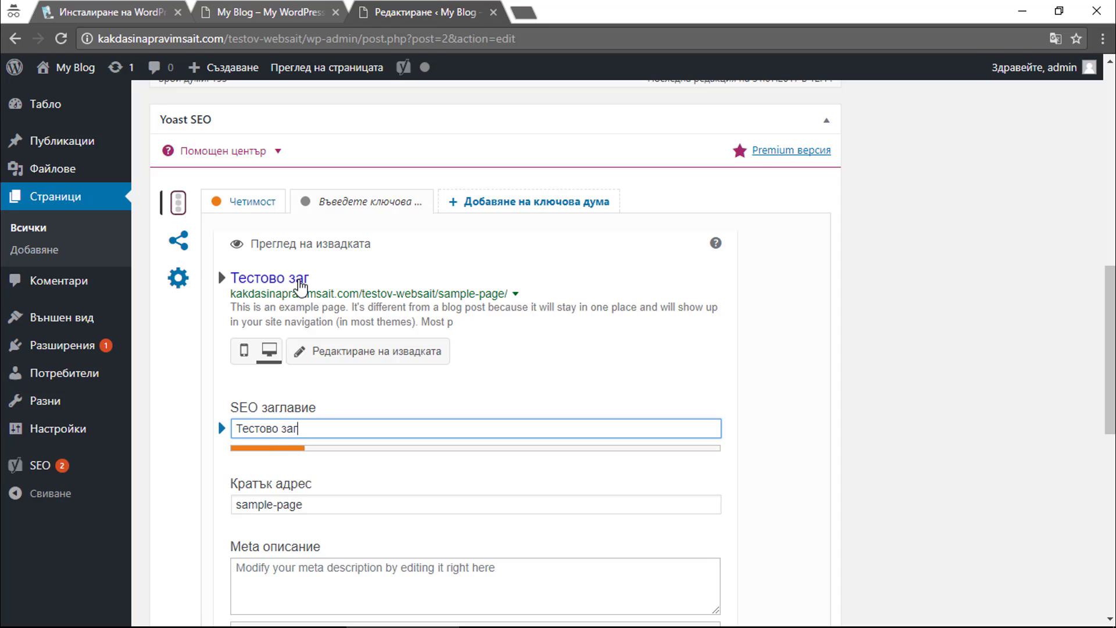
type("лавие")
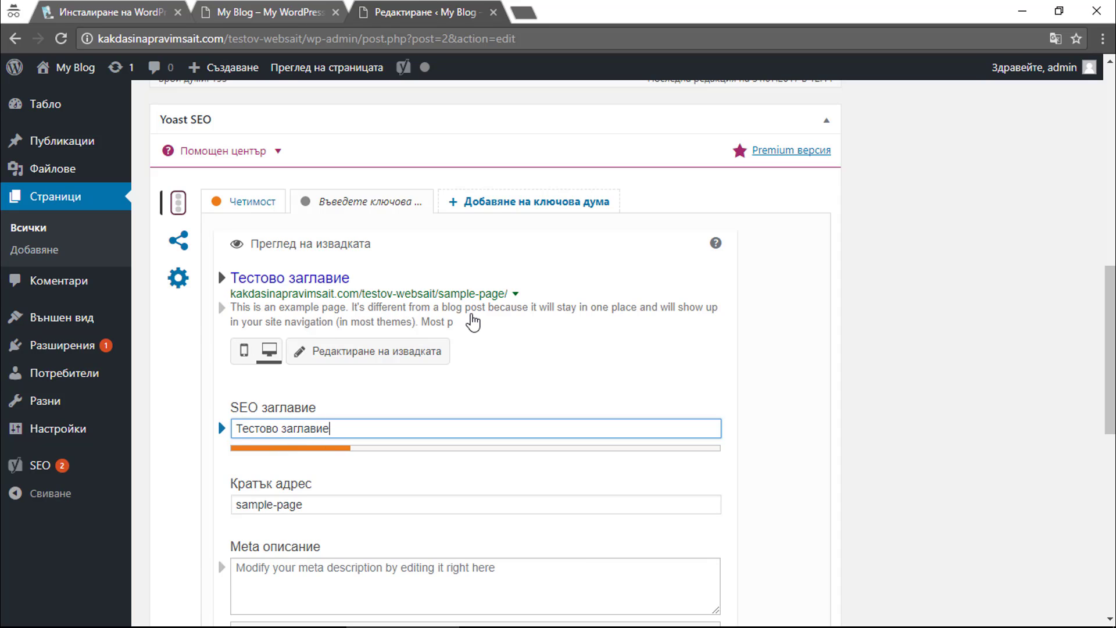
left_click(328, 505)
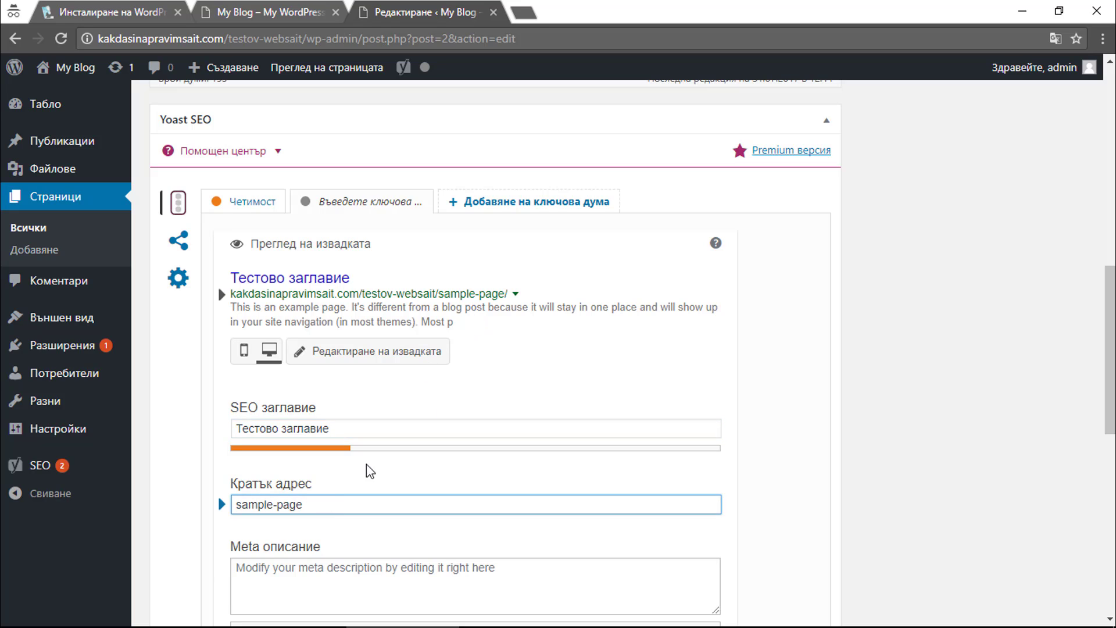
type("123")
Write the meta description 'Тестово описание'.
left_click(360, 552)
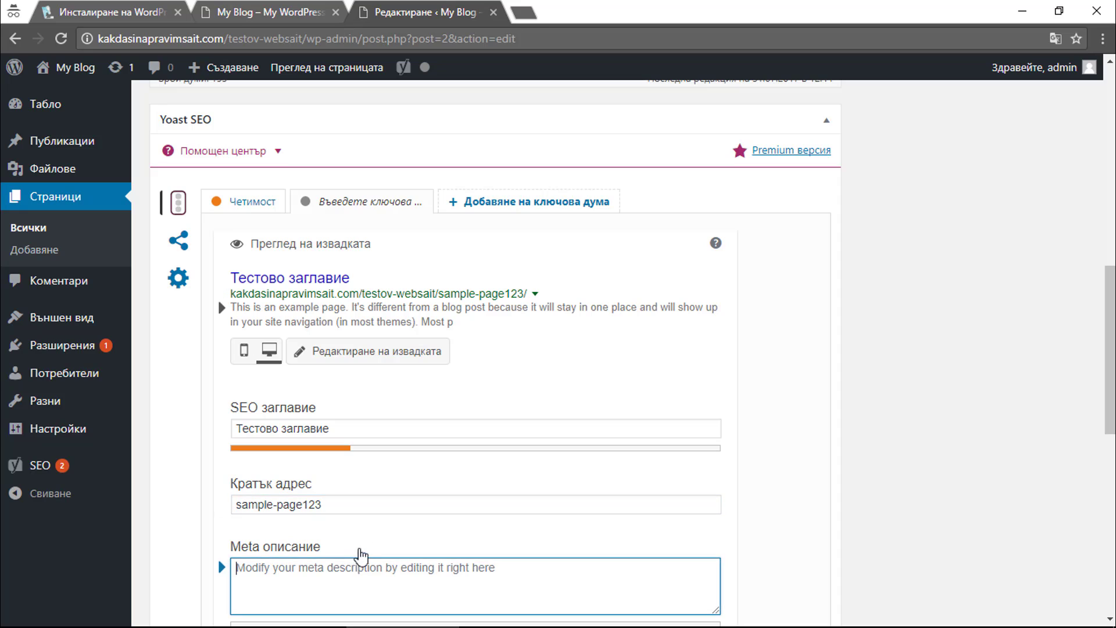
scroll(382, 486, "down", 4)
type("Tе")
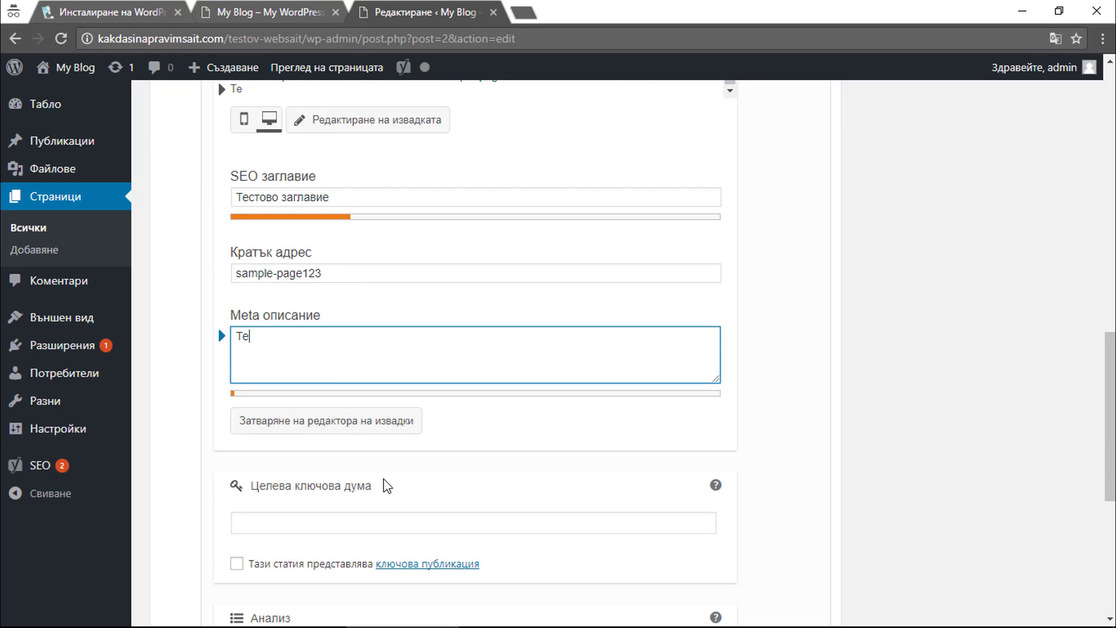
type("стово описание")
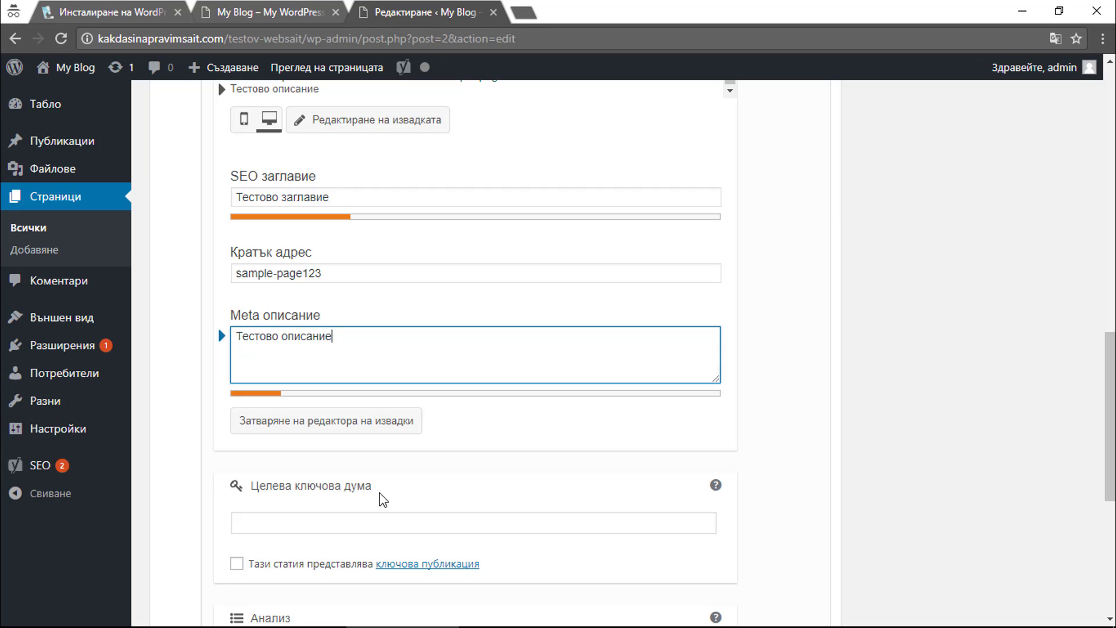
left_click(385, 525)
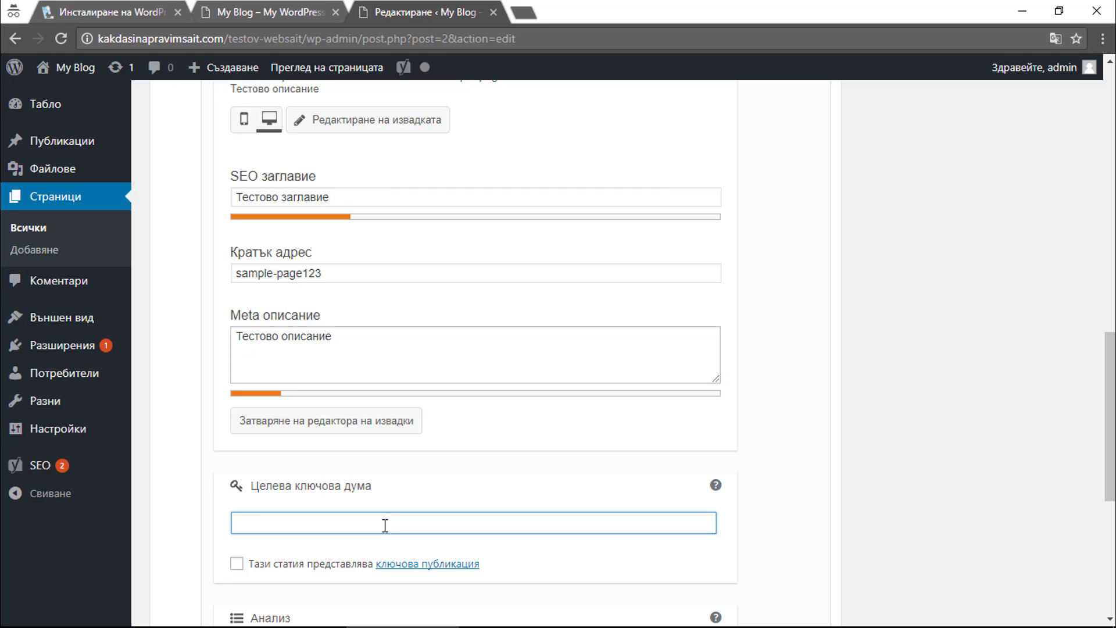
Enter 'Тестов уеб сайт' as the Yoast focus keyword.
type("Тестов уеб сайт")
left_click(792, 525)
scroll(800, 525, "up", 4)
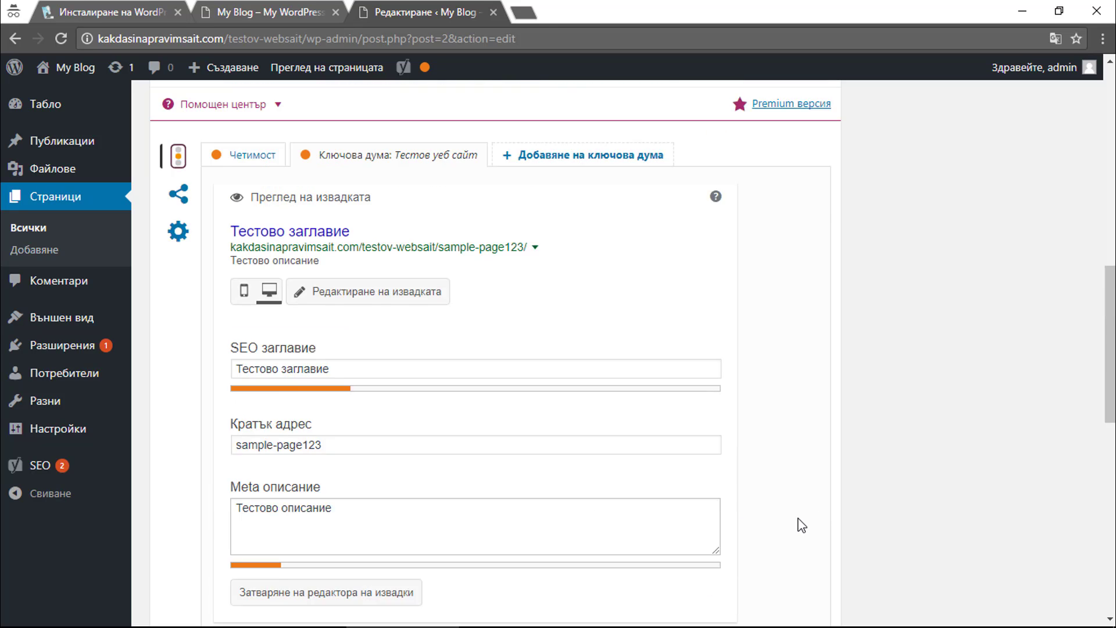
scroll(799, 525, "down", 8)
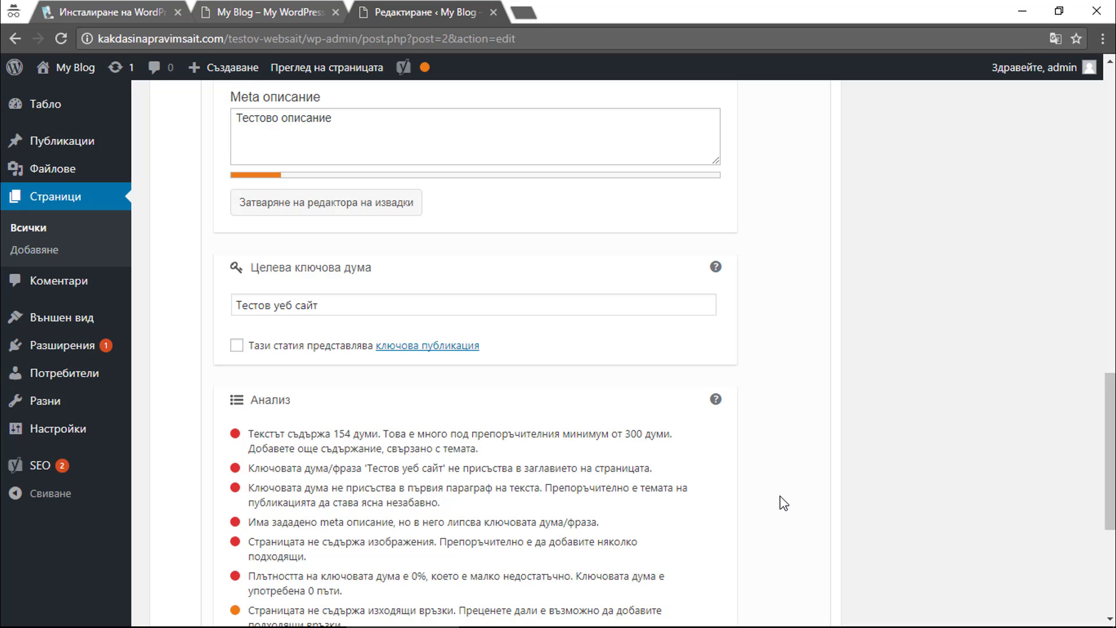
scroll(783, 501, "down", 2)
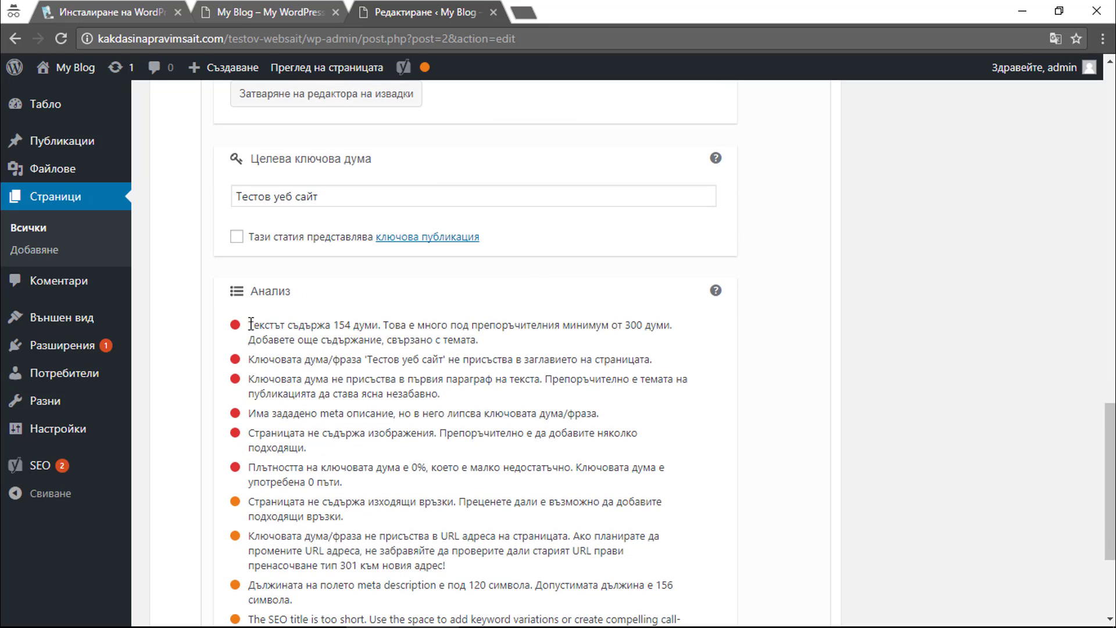
Review the analysis warnings, including the 300-word minimum, then select the focus keyword text.
left_click_drag(249, 325, 333, 325)
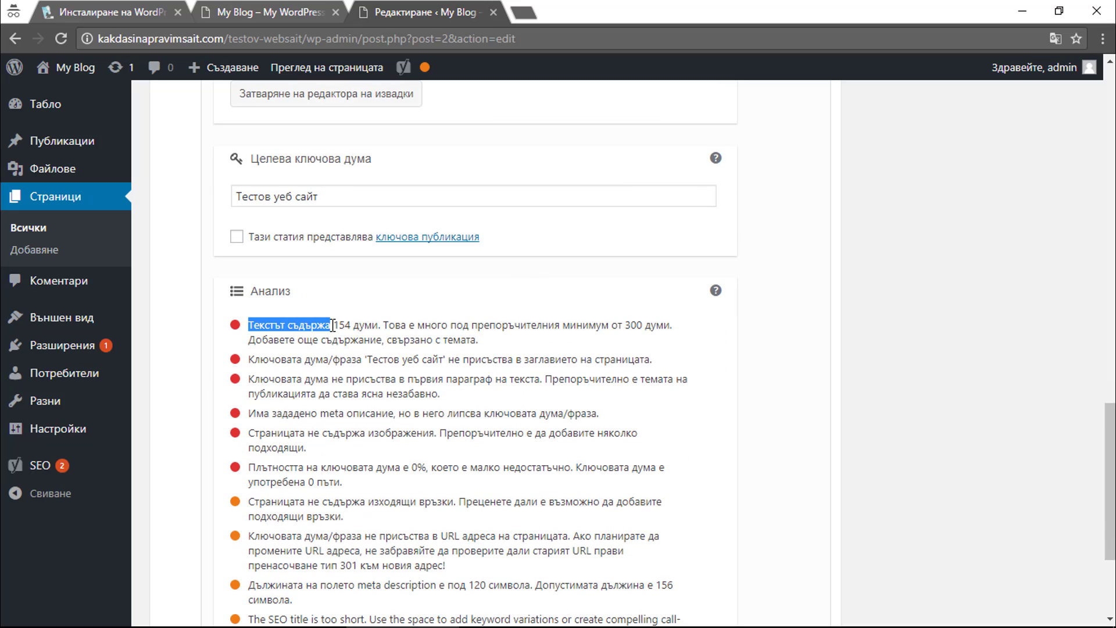
left_click(333, 325)
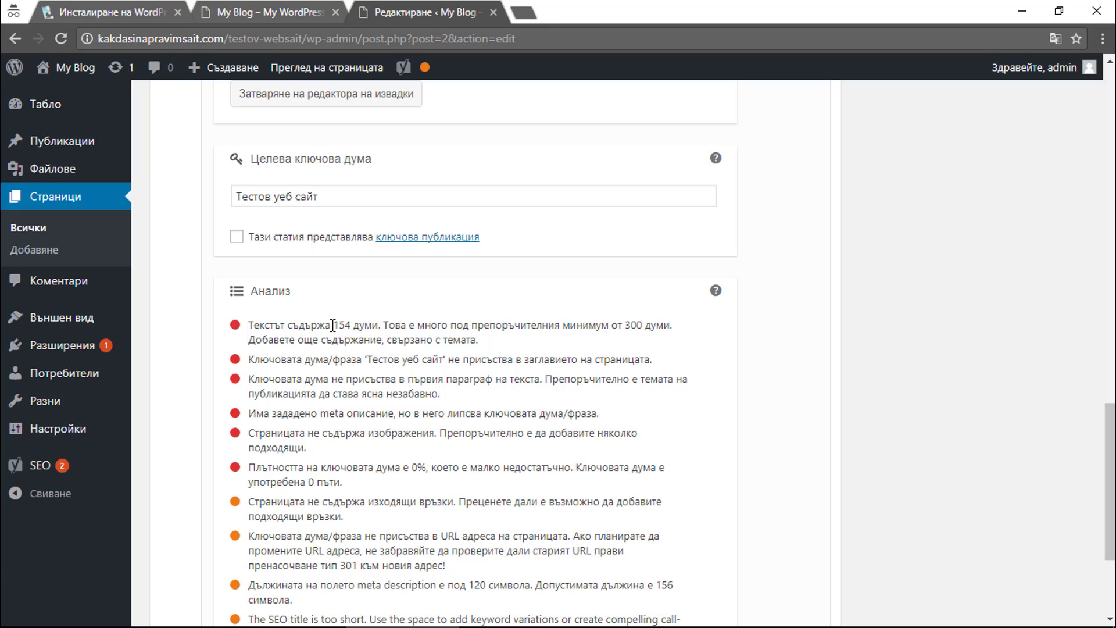
left_click_drag(249, 325, 638, 329)
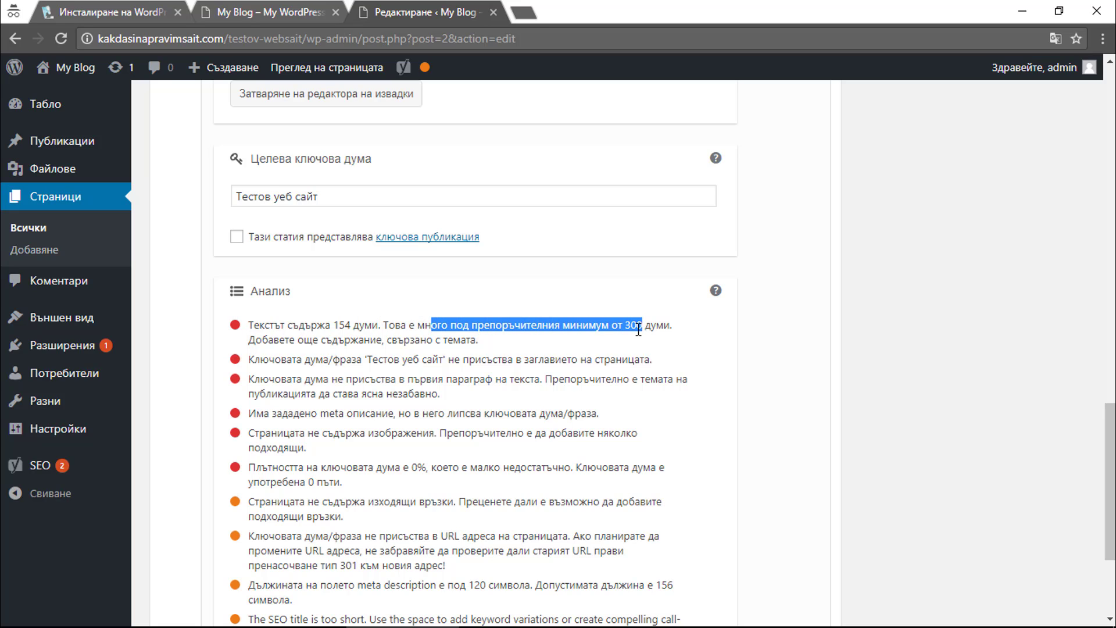
left_click(633, 336)
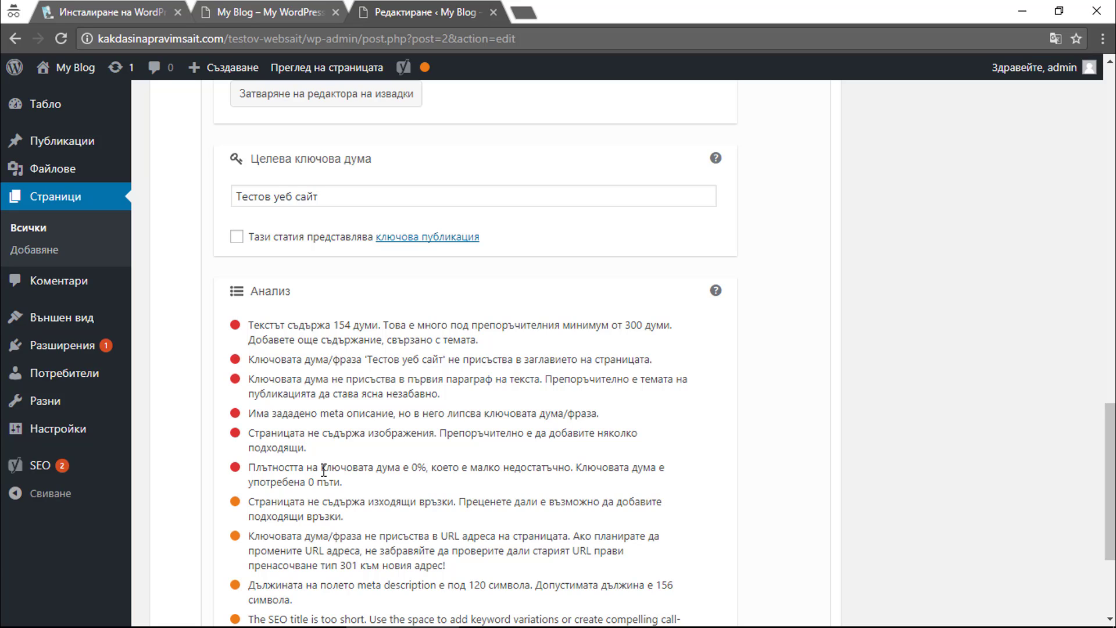
left_click(342, 187)
key("ctrl+a")
key("ctrl+c")
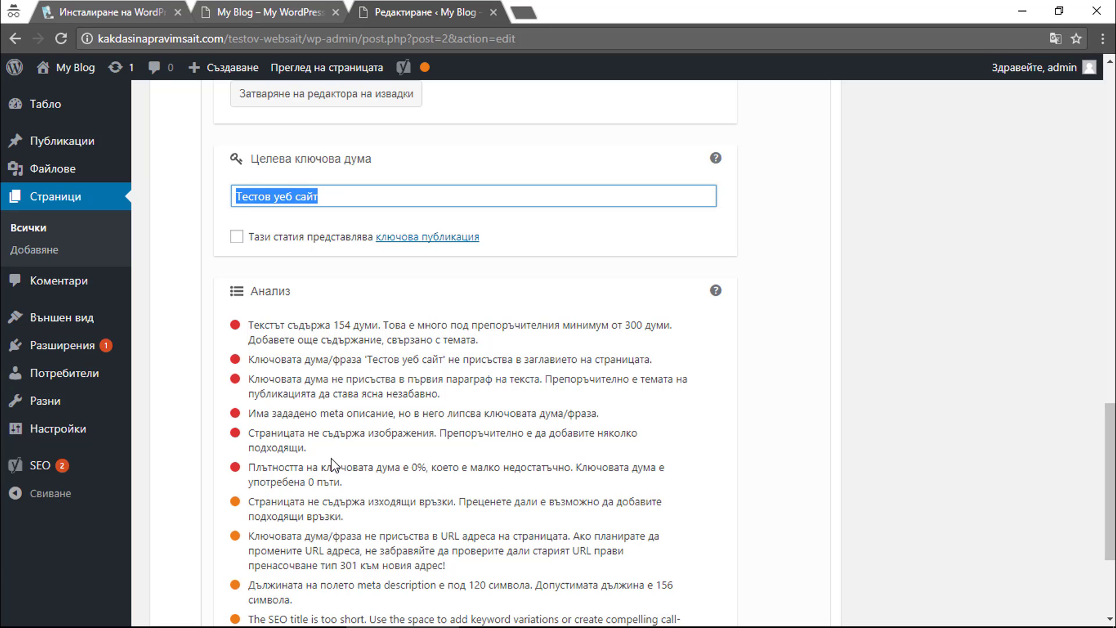
Paste the focus keyword twice at the end of the first paragraph.
left_click(379, 467)
left_click_drag(251, 186, 766, 348)
scroll(758, 336, "up", 15)
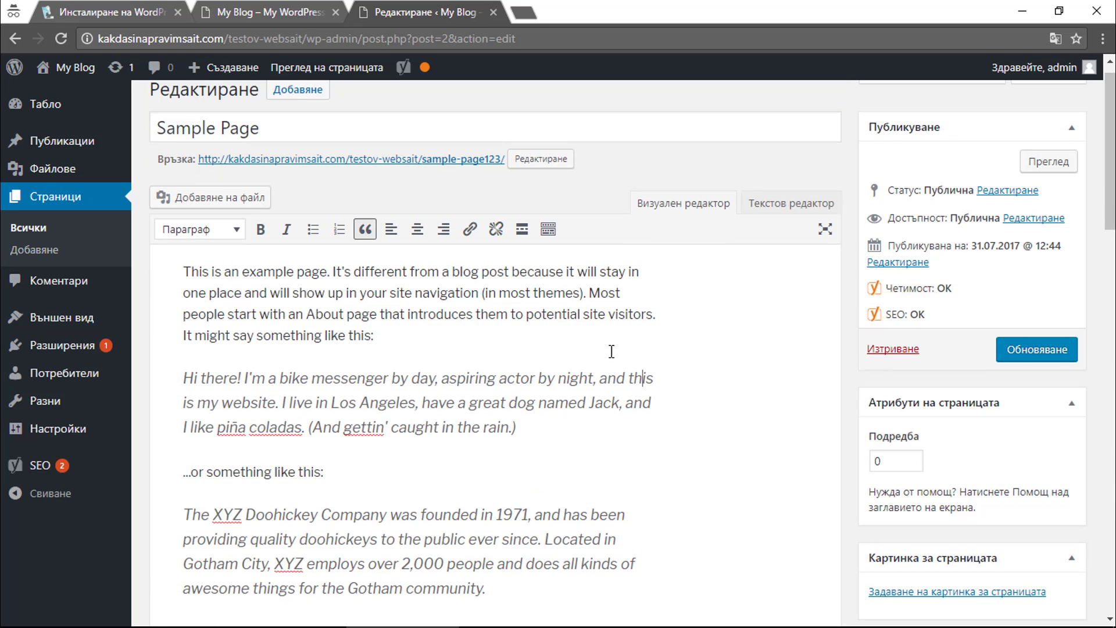
left_click(530, 333)
key("ctrl+v")
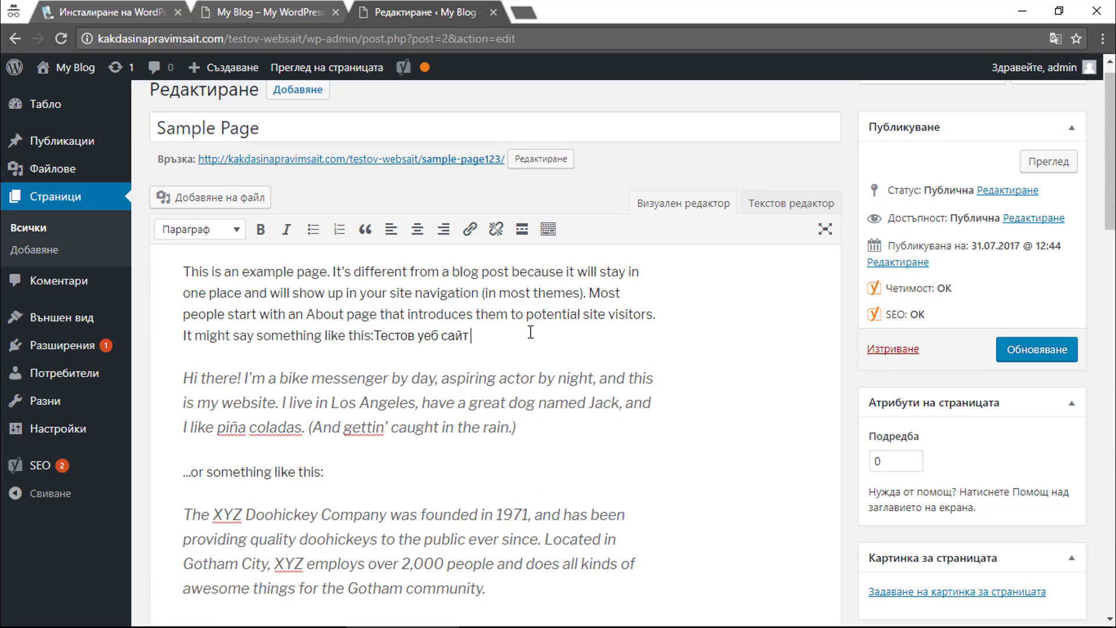
key("ctrl+v")
key("ctrl+v")
key("ctrl+v")
Check the analysis results, noting the 1.2% keyword density and word-count warning.
scroll(555, 340, "down", 20)
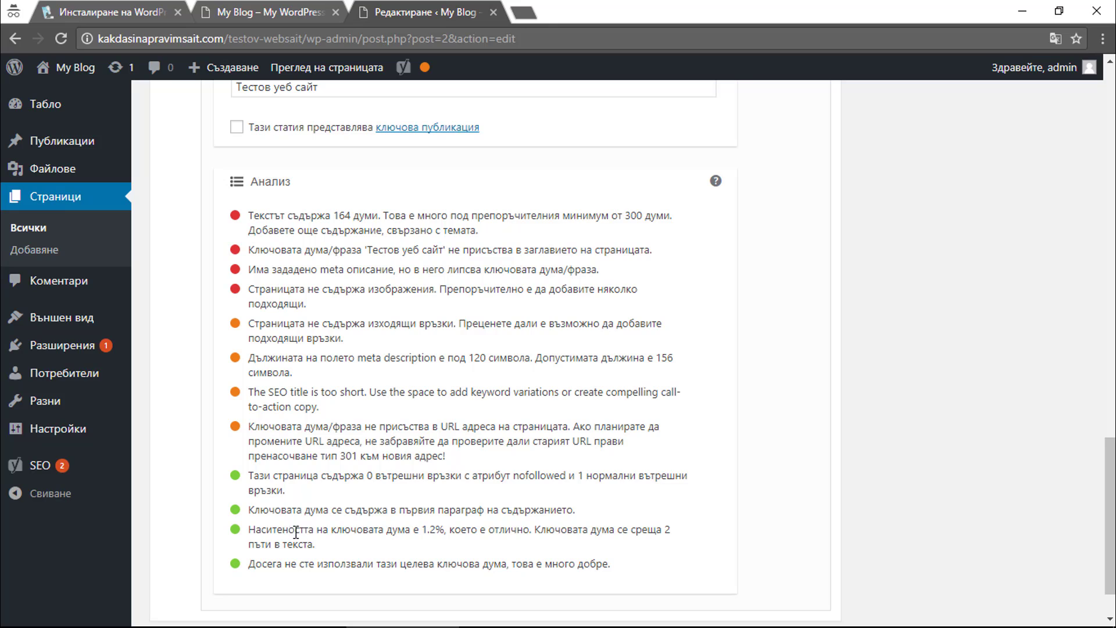
left_click_drag(296, 533, 437, 527)
left_click(436, 527)
left_click_drag(249, 215, 399, 270)
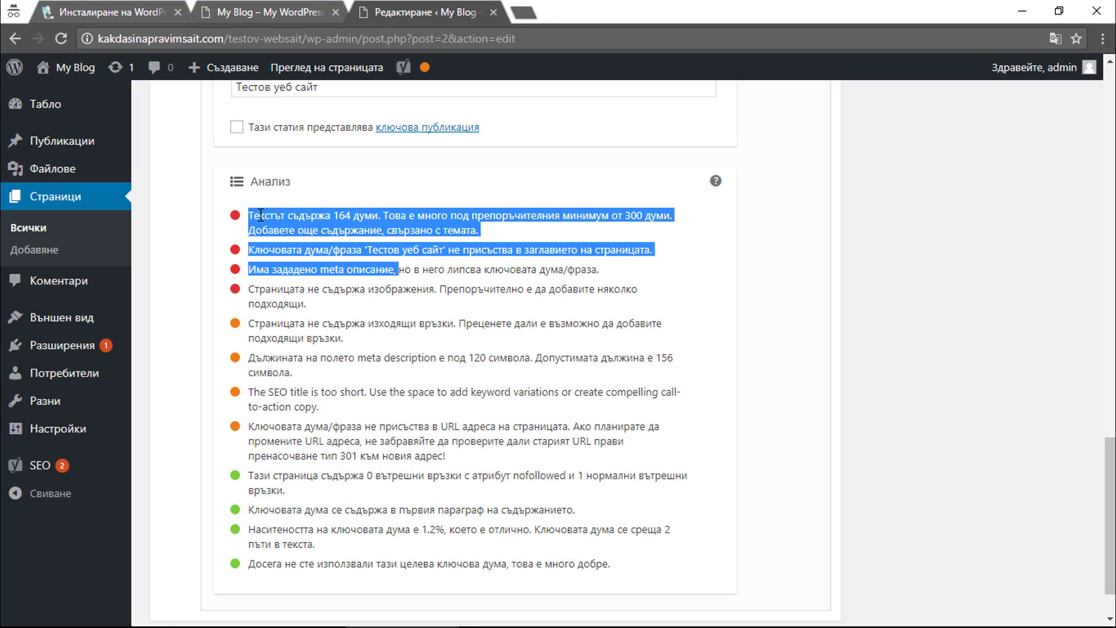
left_click_drag(260, 215, 329, 229)
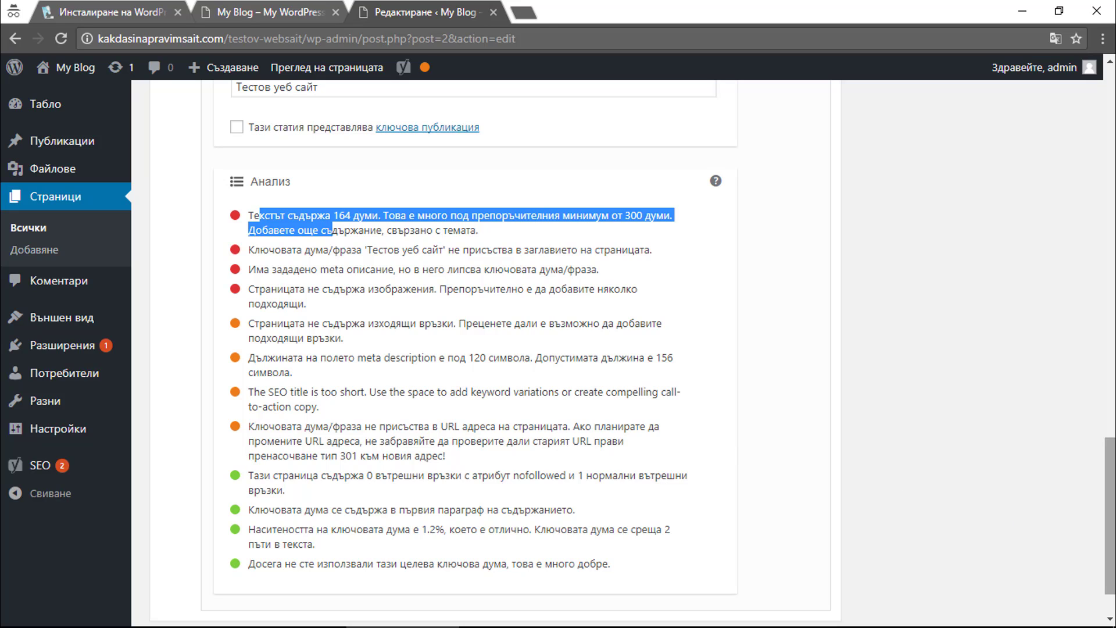
left_click_drag(1110, 516, 1109, 197)
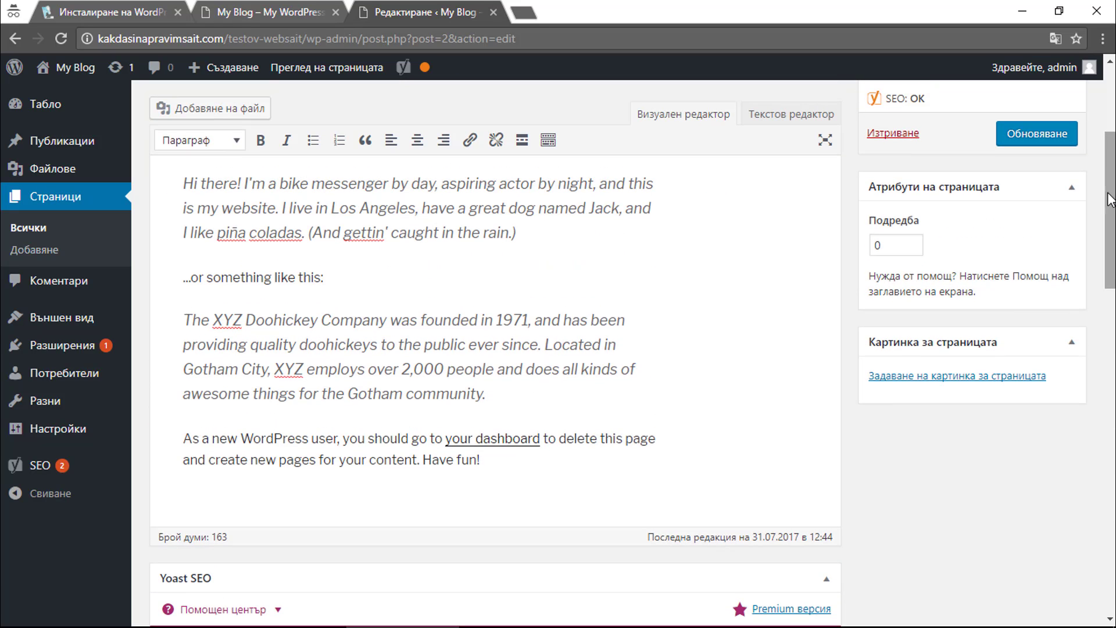
Delete the pasted keyword copies from the first paragraph.
scroll(606, 237, "up", 3)
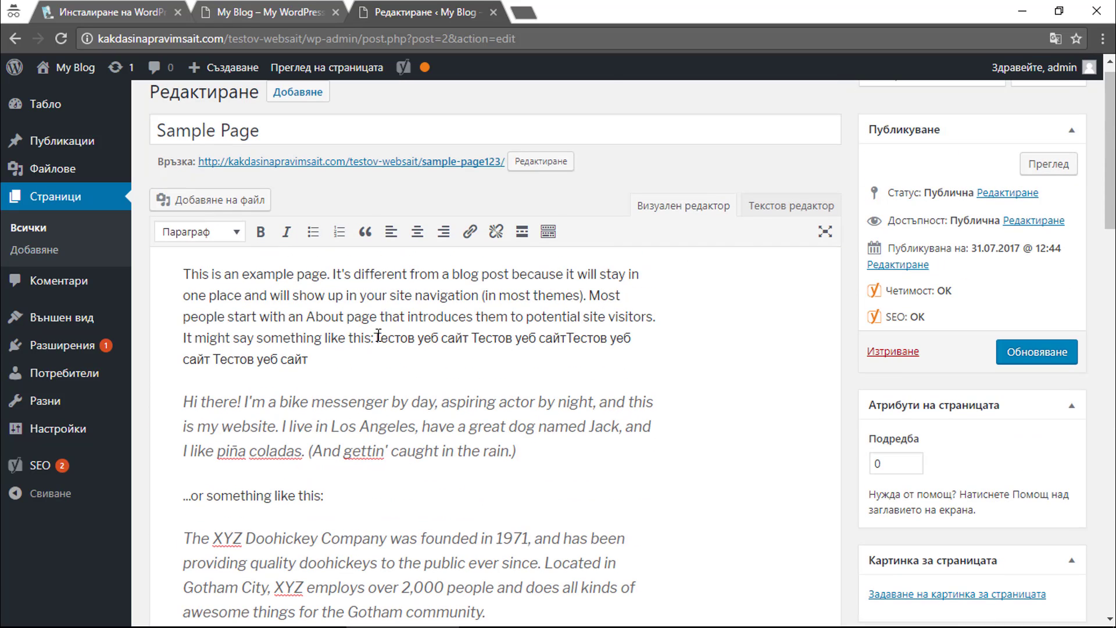
left_click_drag(375, 337, 418, 356)
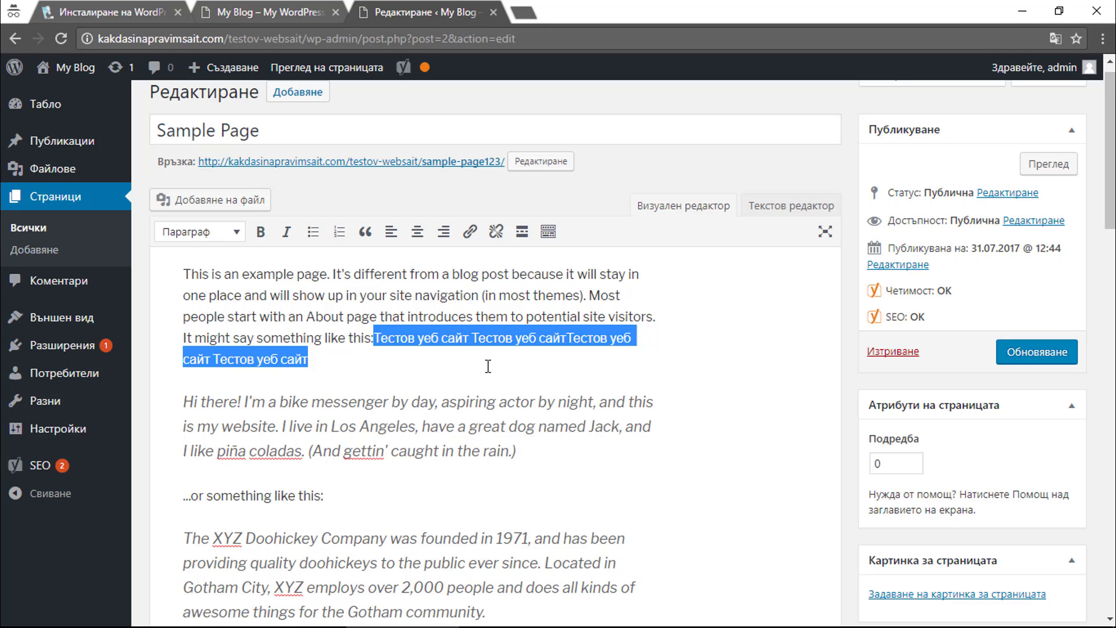
key("Delete")
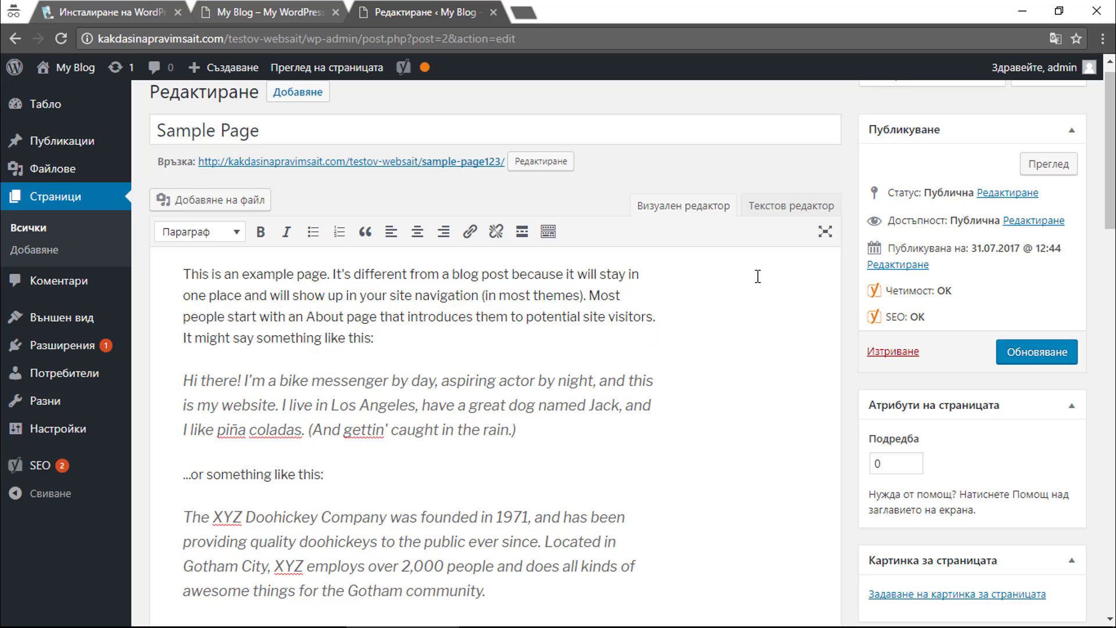
Recheck the first three Yoast analysis results after the removal.
left_click_drag(1109, 215, 1098, 509)
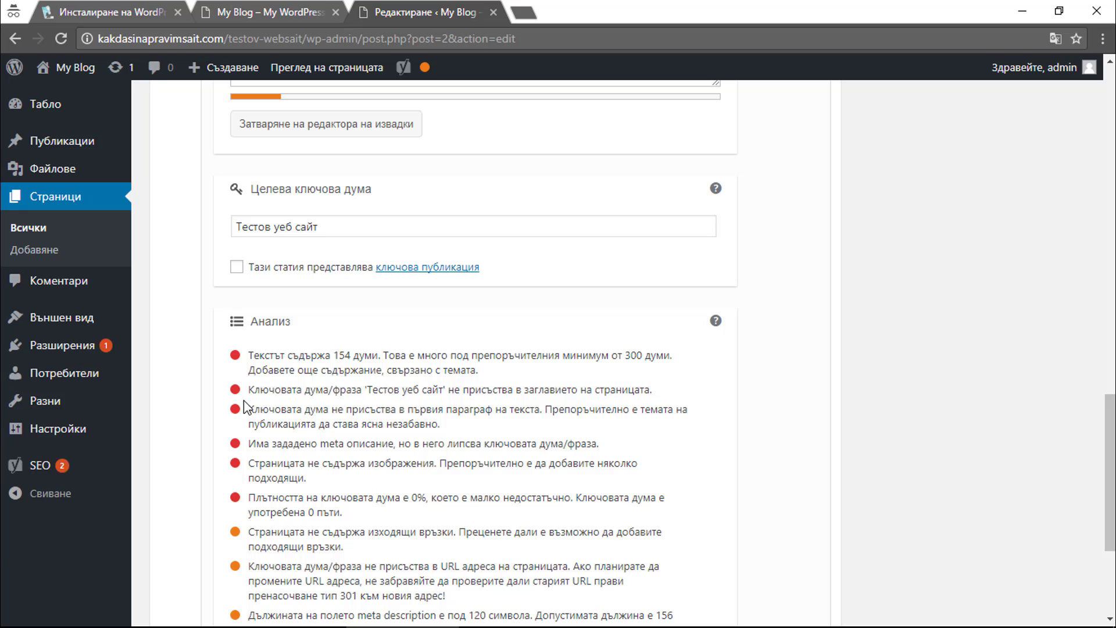
left_click_drag(249, 409, 692, 501)
left_click(692, 502)
left_click_drag(1111, 460, 1110, 133)
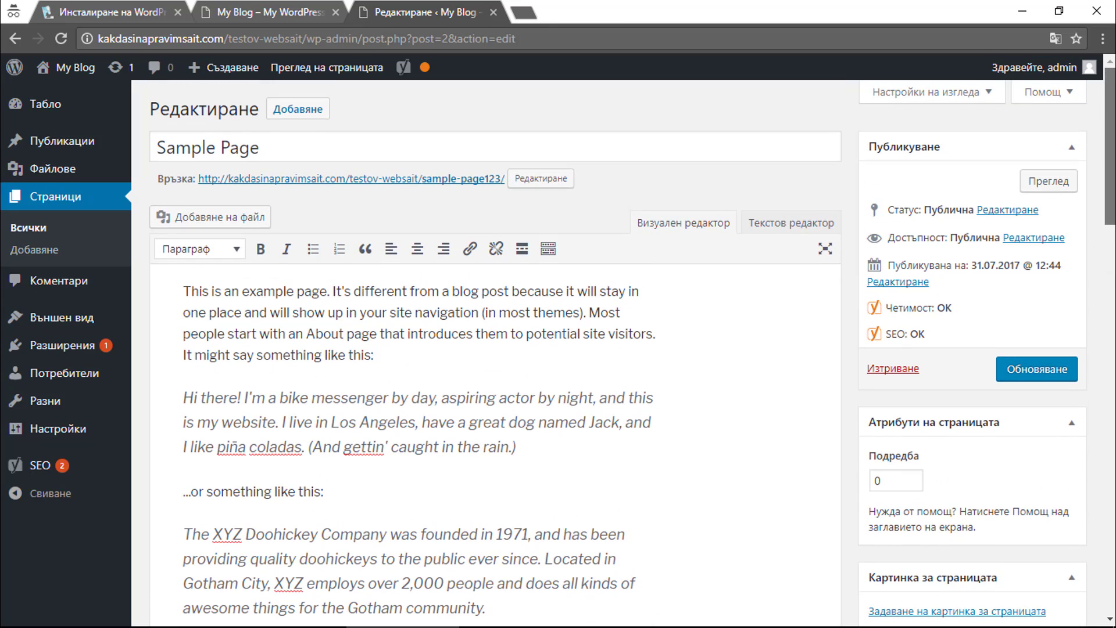